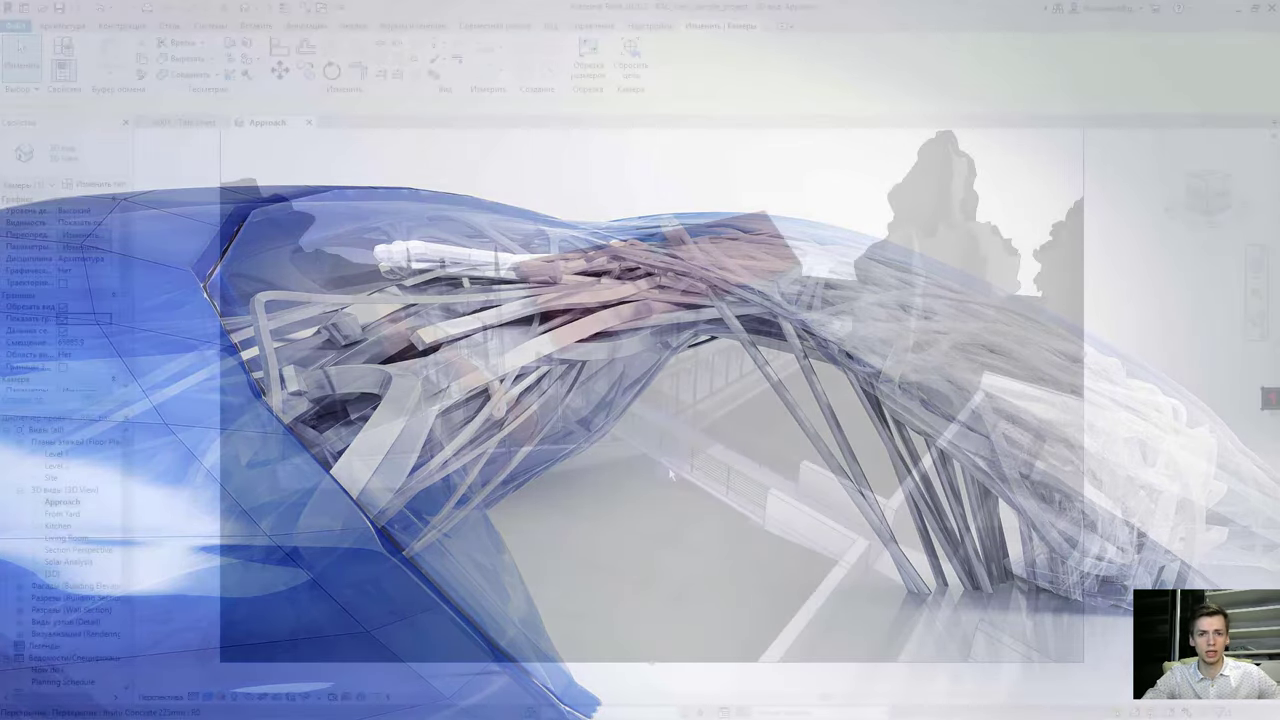
- Orbit and zoom the Approach view to face the front of the house
shift+middle_drag(636, 512, 621, 447)
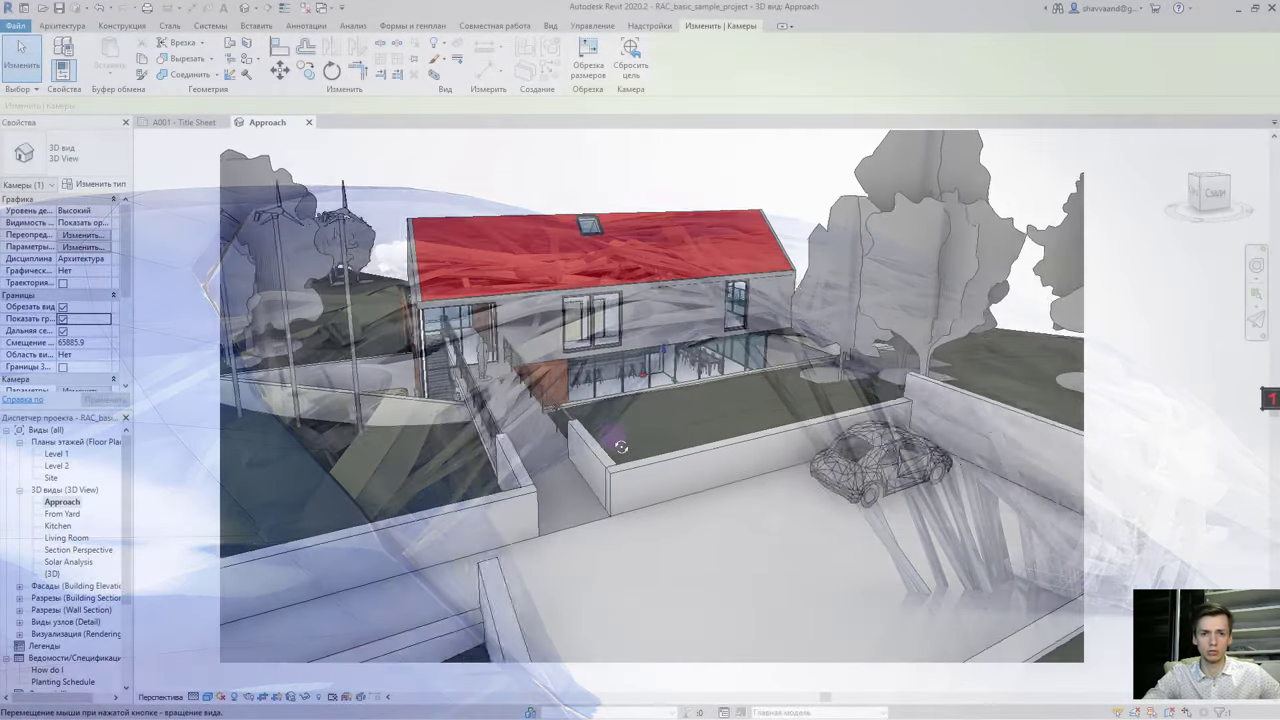
scroll(621, 447, up, 3)
scroll(650, 447, up, 3)
scroll(665, 448, up, 2)
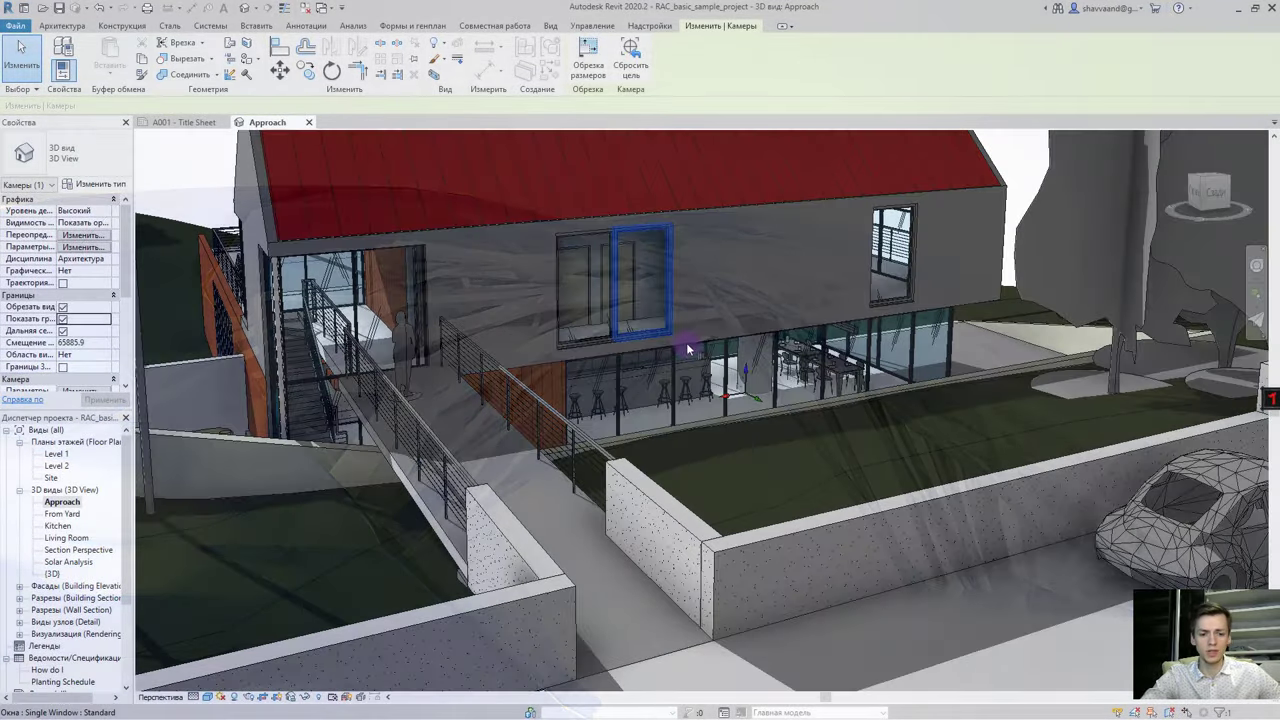
scroll(679, 449, up, 3)
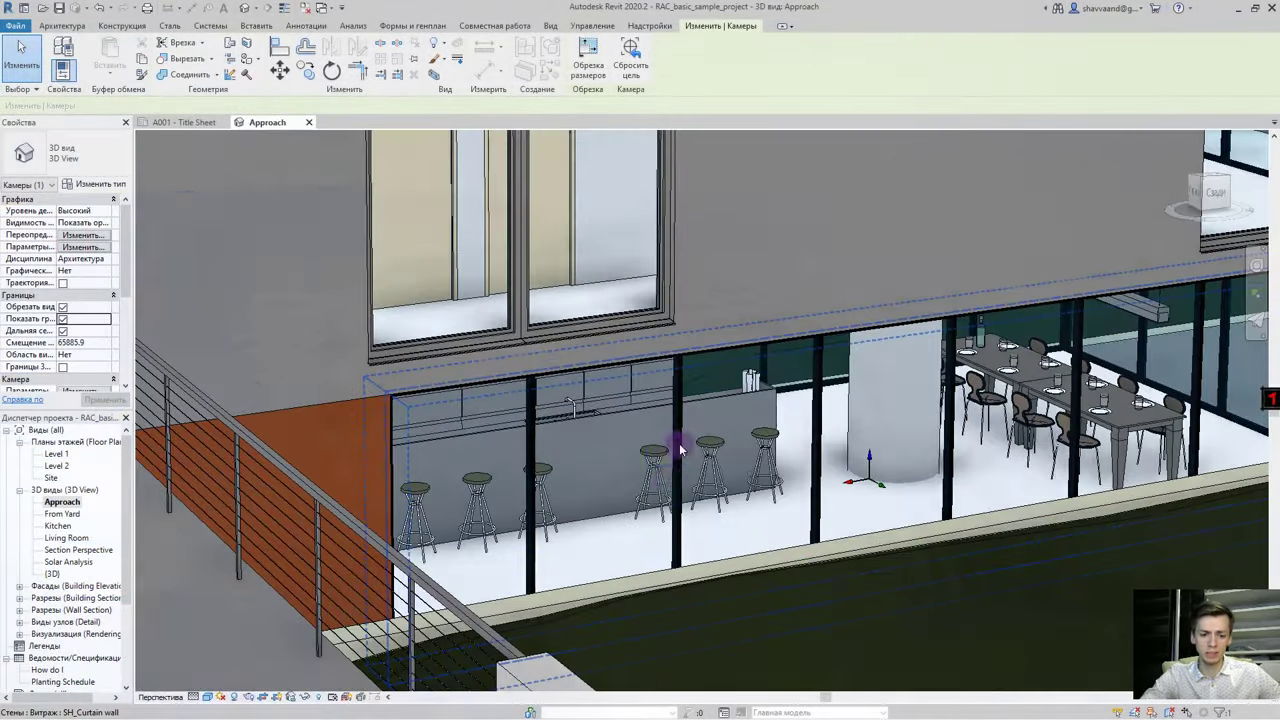
scroll(651, 491, down, 2)
scroll(663, 486, up, 3)
scroll(657, 489, down, 3)
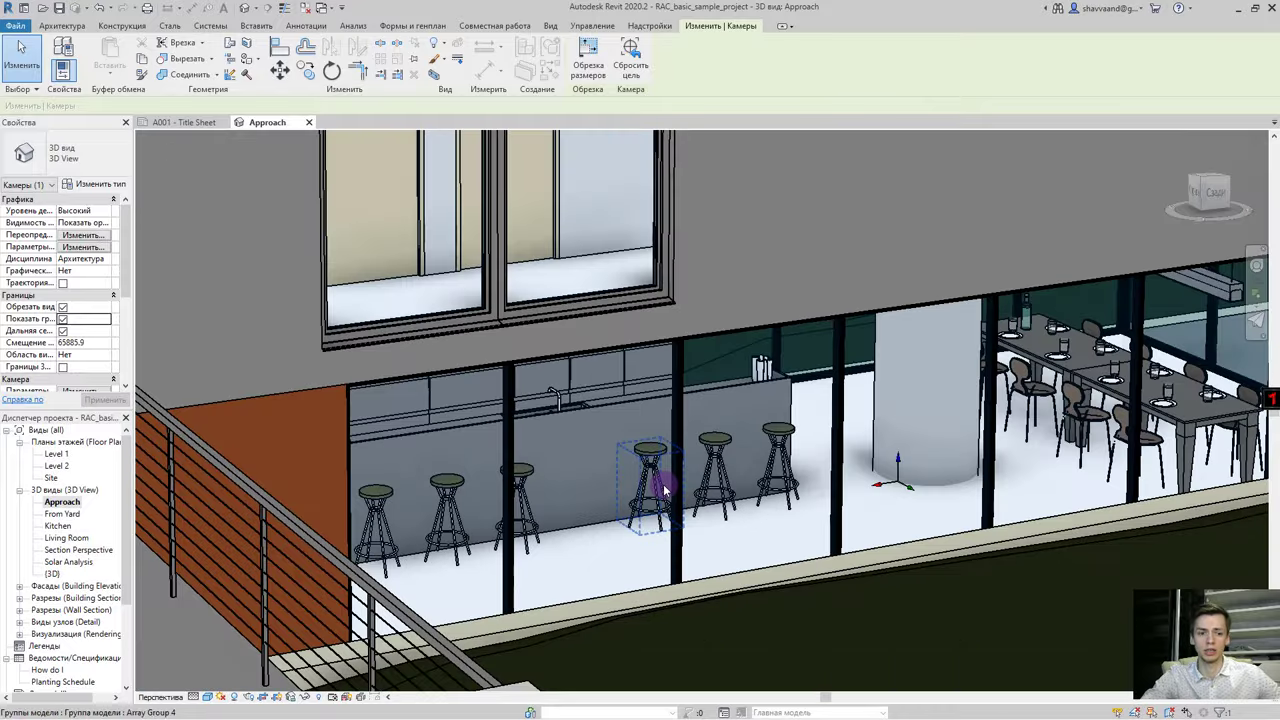
scroll(657, 489, down, 4)
scroll(657, 489, down, 3)
scroll(60, 340, down, 2)
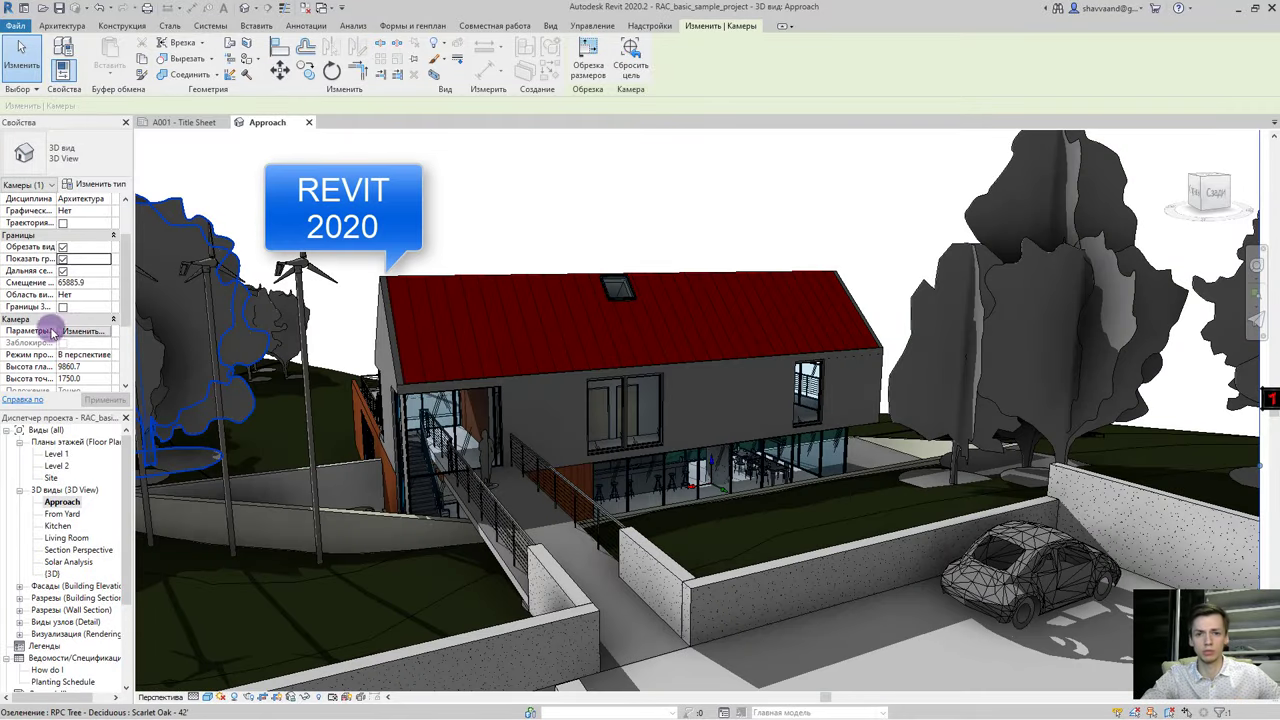
- Enable the Section Box (Границы 3D вида) in the view's Properties
click(64, 306)
scroll(68, 308, down, 2)
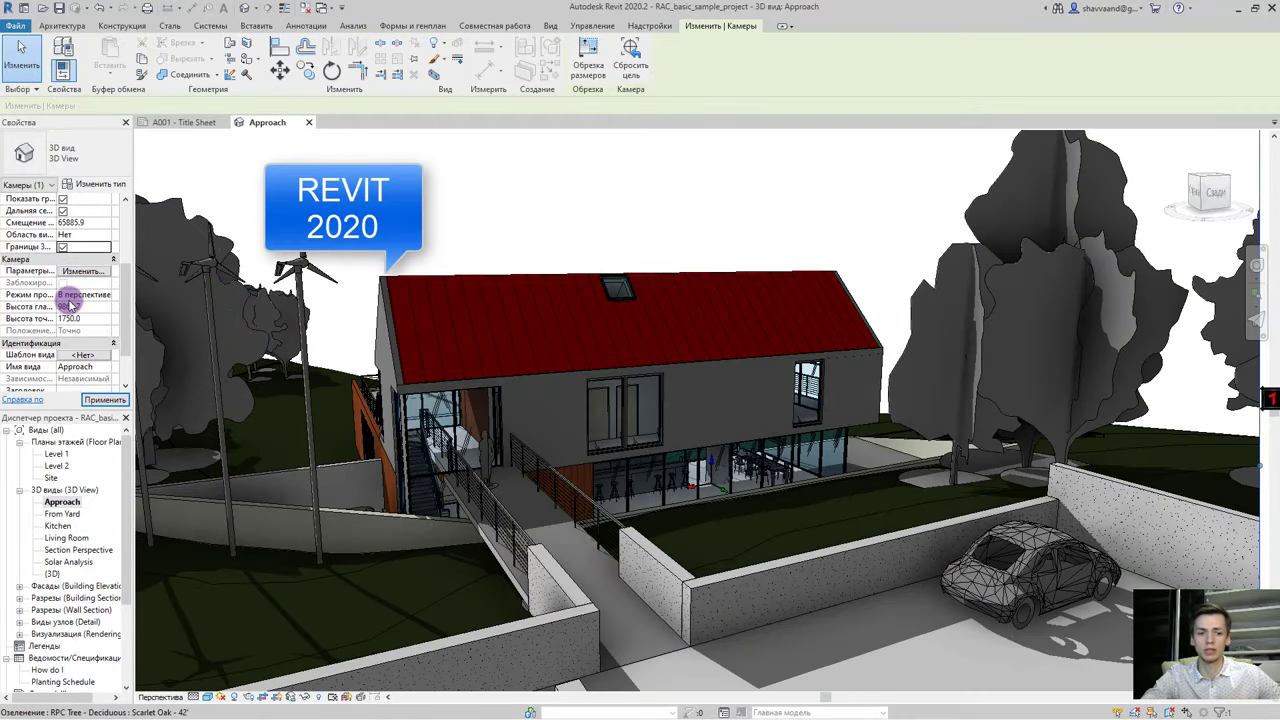
scroll(75, 310, up, 1)
scroll(75, 308, up, 1)
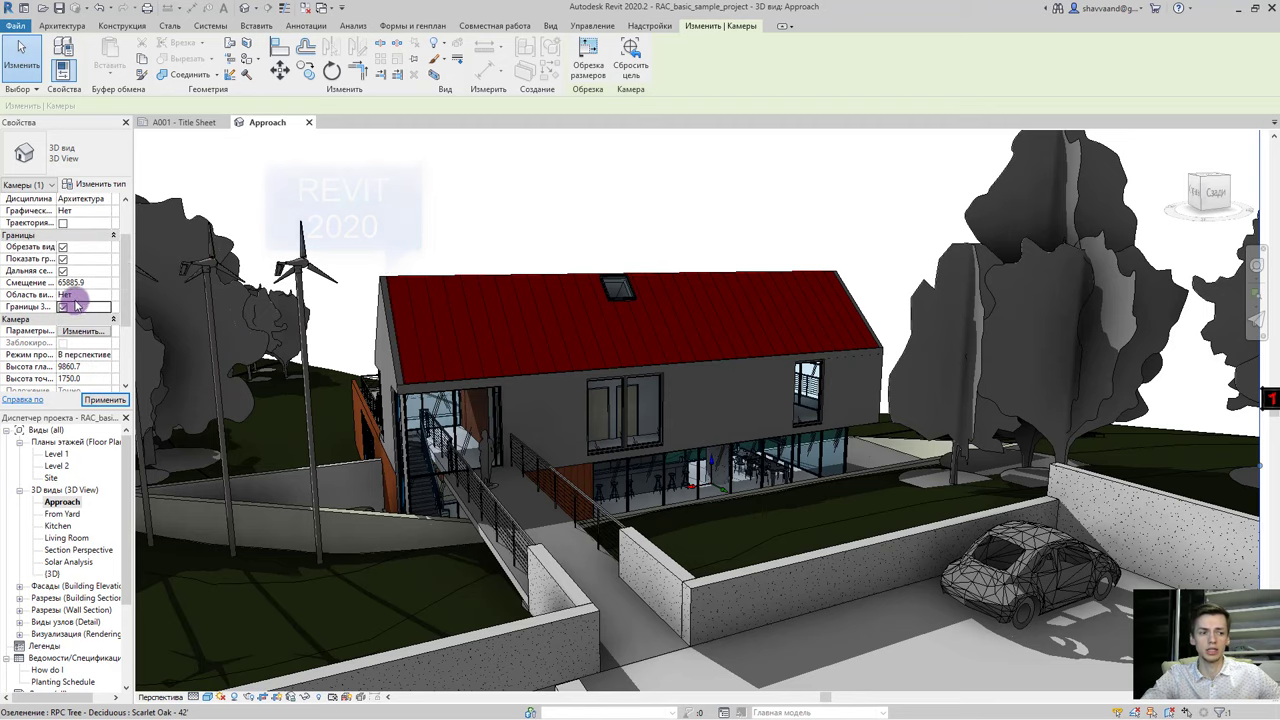
scroll(76, 305, up, 1)
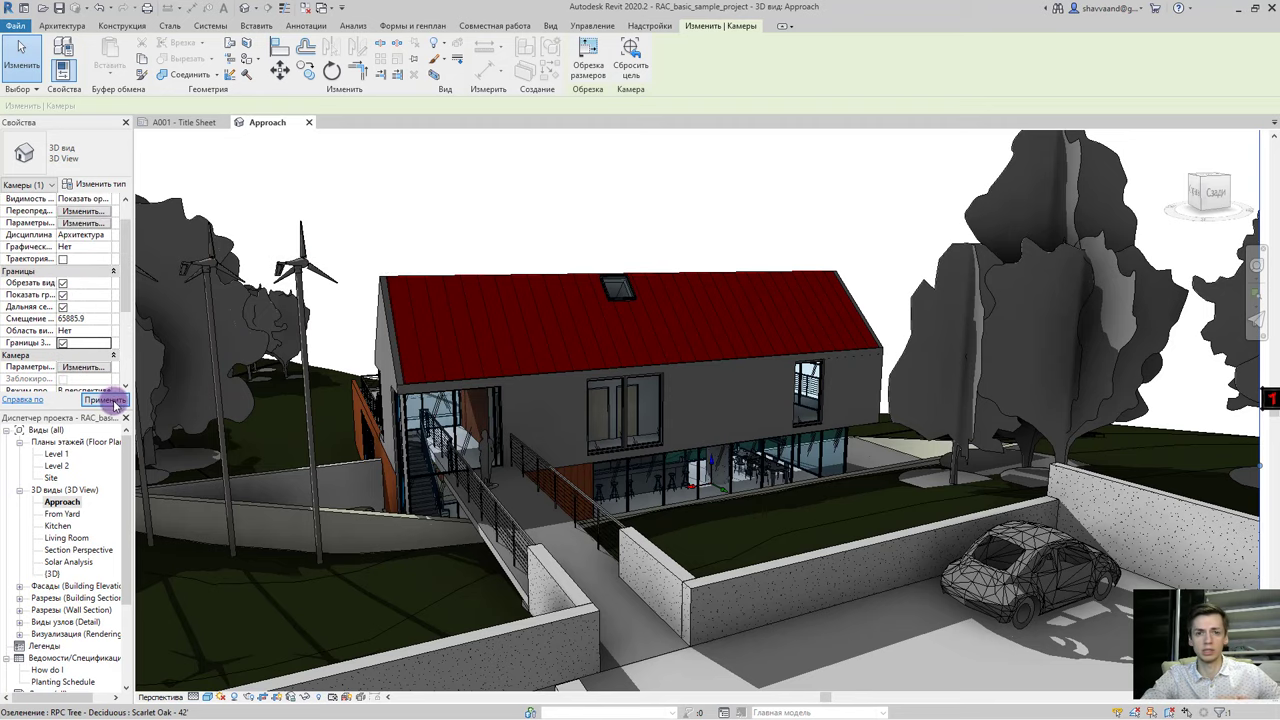
scroll(380, 362, down, 3)
scroll(420, 356, down, 2)
- Push the section box's side face inward and orbit to inspect the exposed floors and furniture
scroll(455, 352, down, 2)
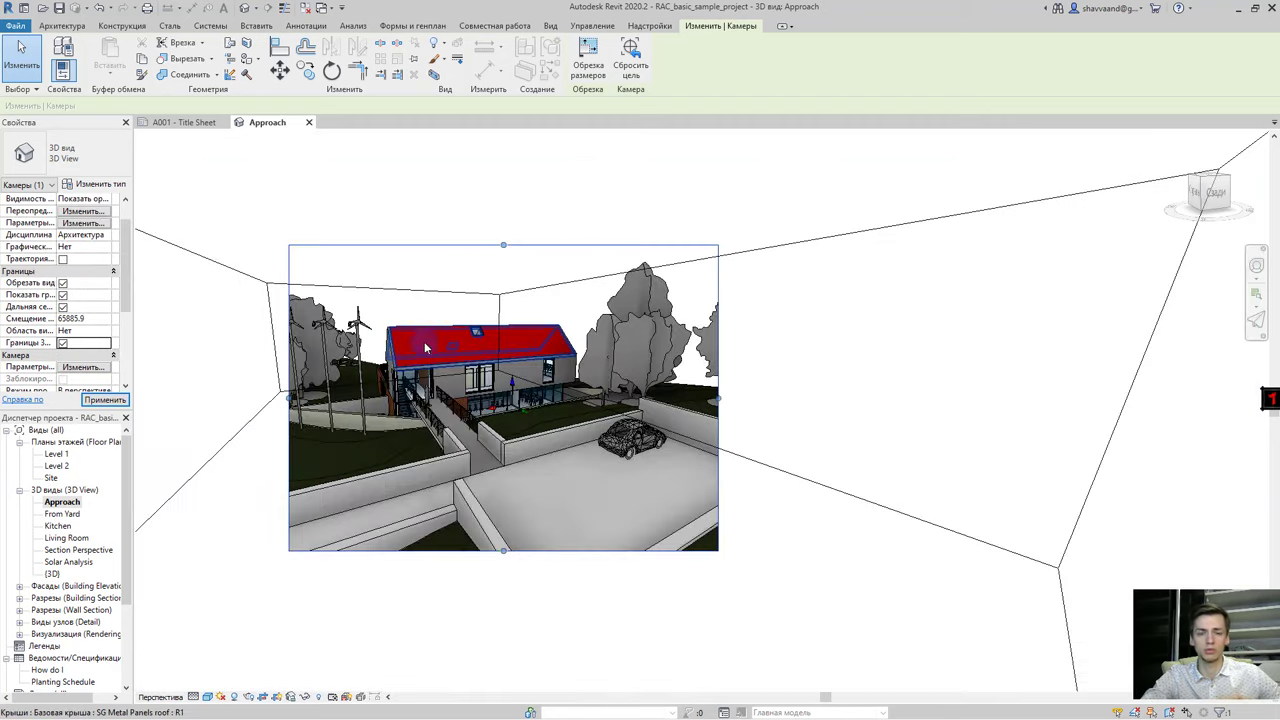
shift+middle_drag(455, 350, 734, 451)
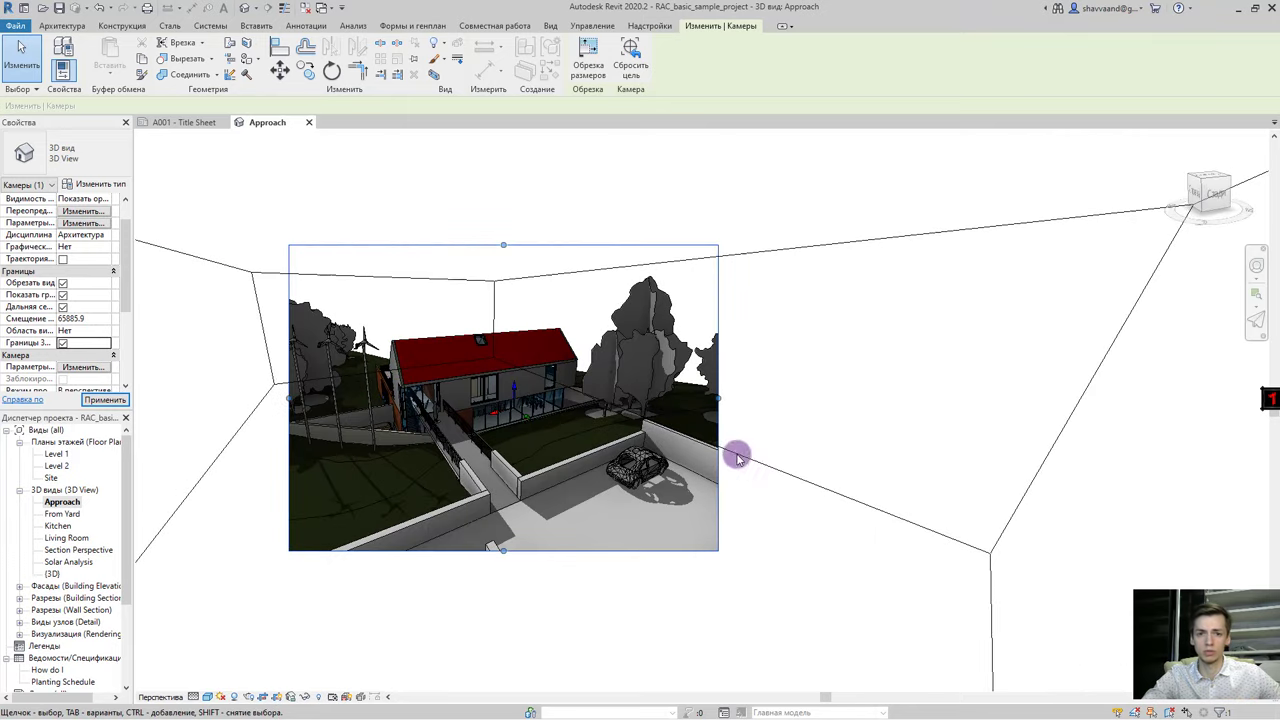
click(211, 462)
click(169, 398)
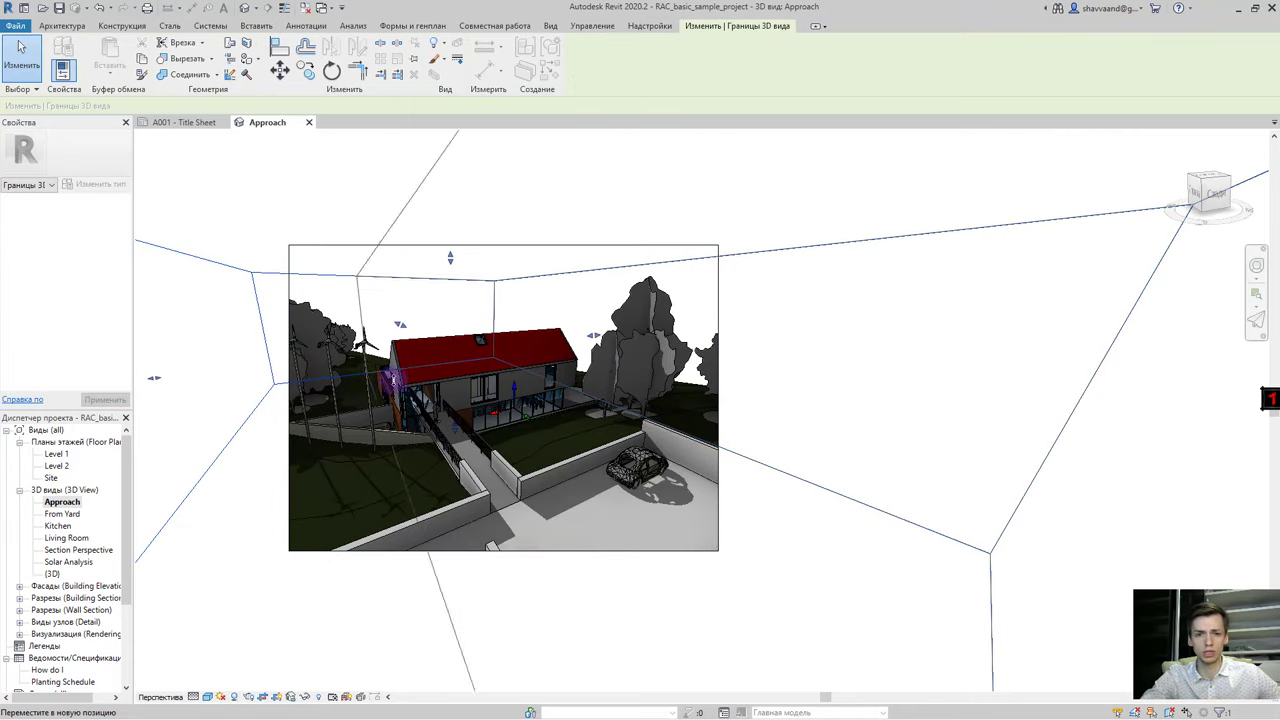
drag(157, 380, 434, 394)
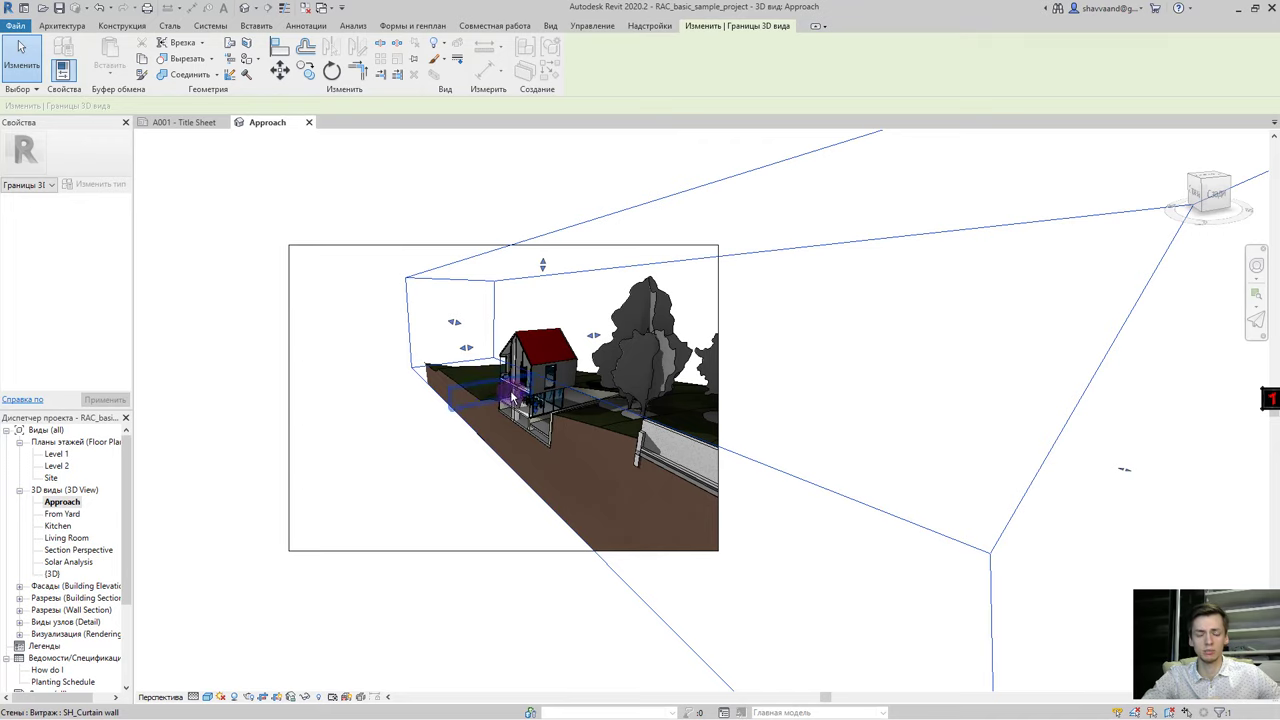
scroll(514, 410, up, 3)
scroll(520, 410, up, 3)
mouse_move(520, 410)
shift+middle_down()
mouse_move(690, 395)
mouse_move(632, 487)
shift+middle_up()
scroll(698, 395, up, 3)
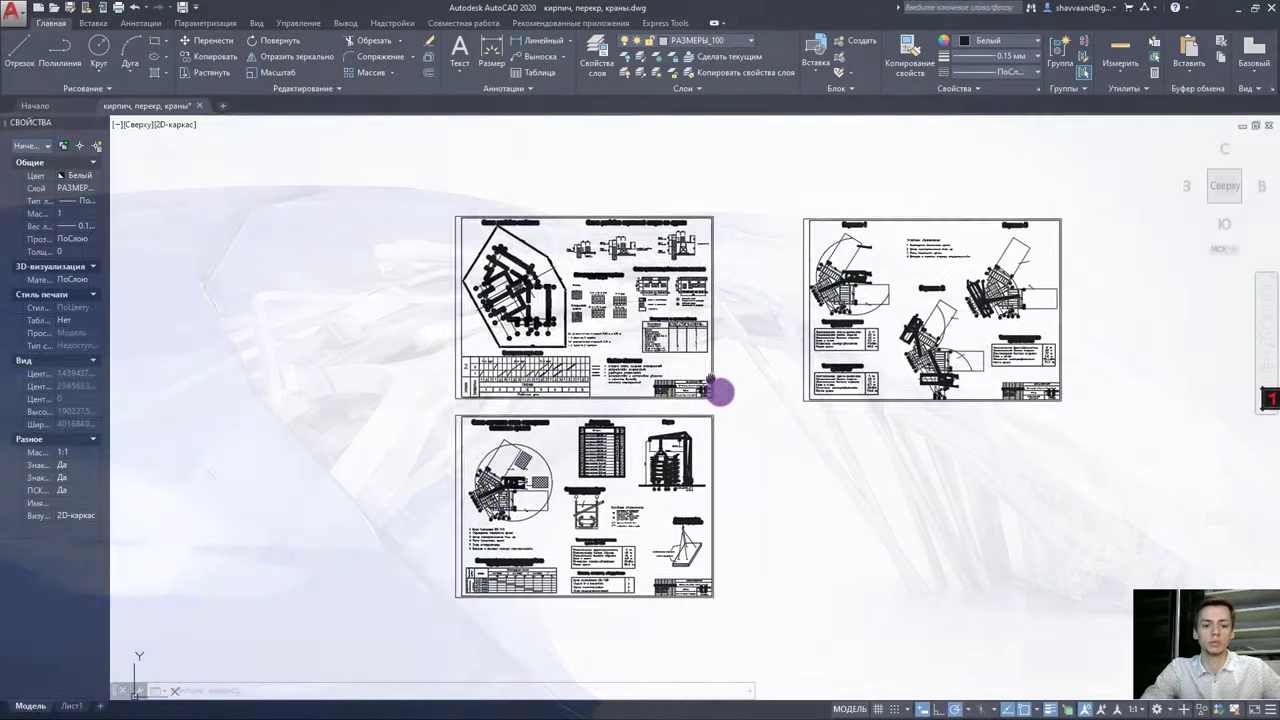
middle_drag(714, 391, 830, 486)
scroll(600, 357, up, 5)
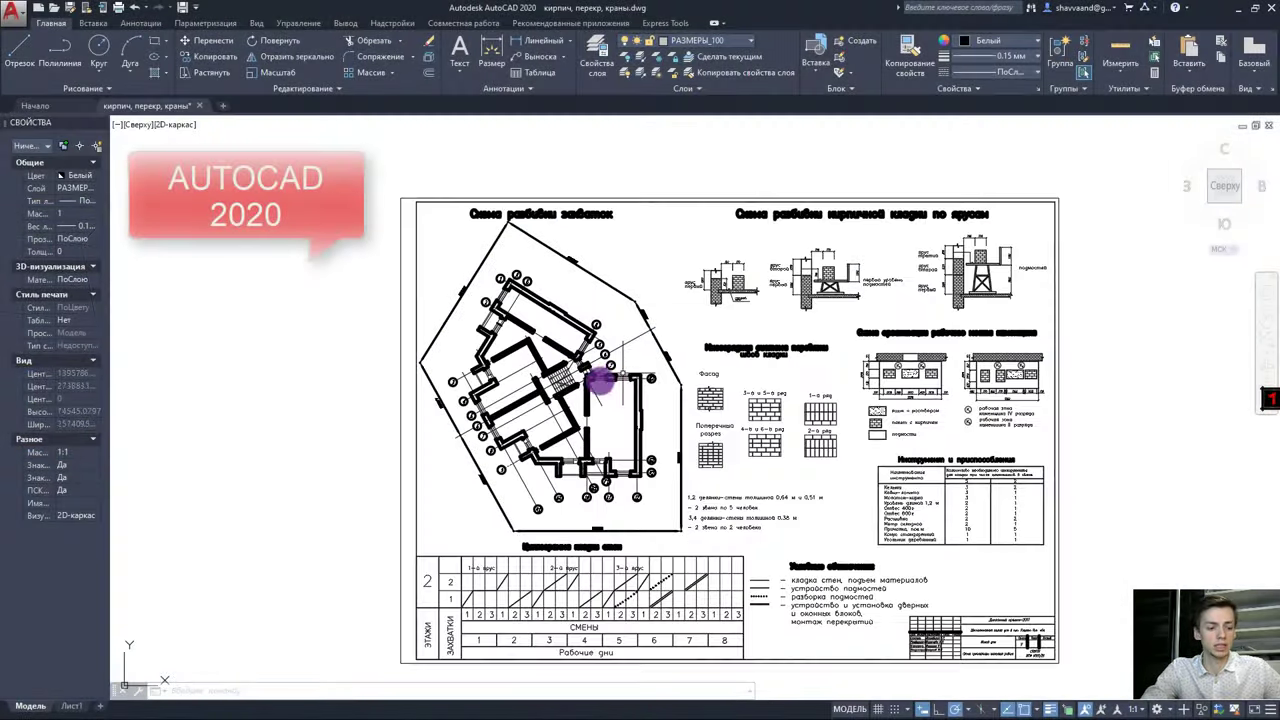
scroll(651, 457, up, 2)
mouse_move(651, 457)
middle_down()
mouse_move(528, 608)
mouse_move(391, 594)
middle_up()
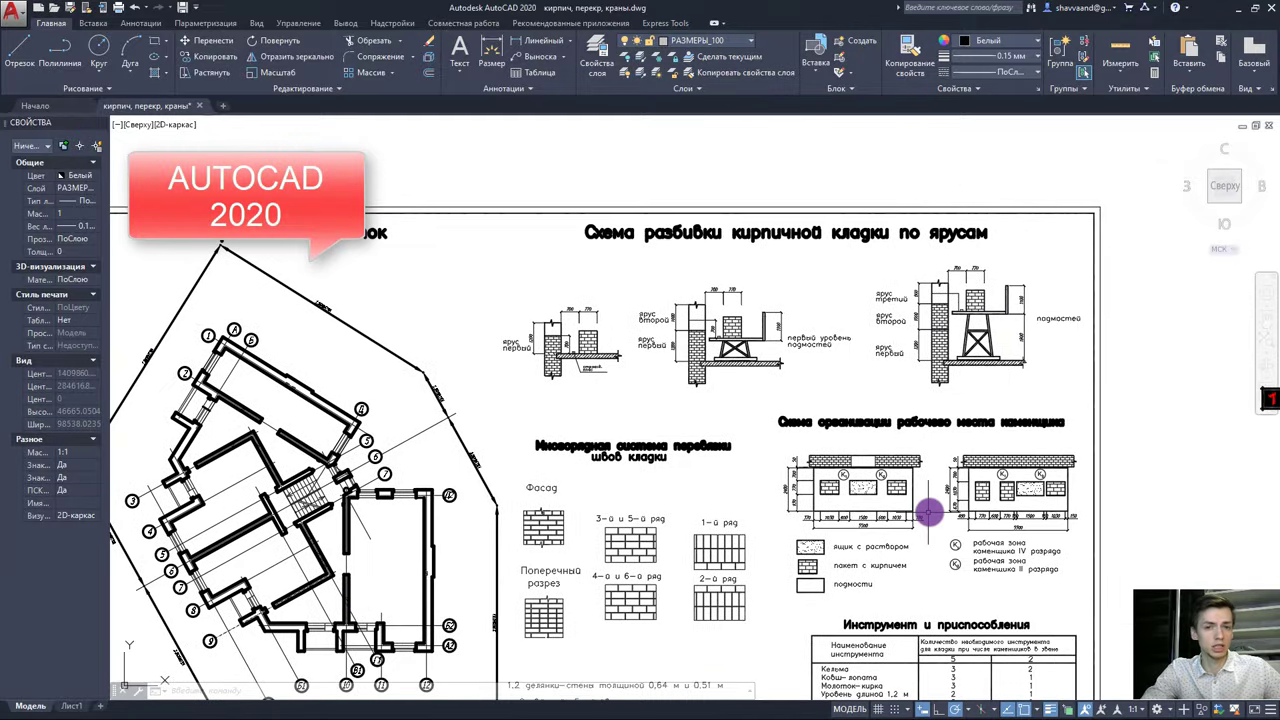
scroll(928, 437, up, 2)
middle_drag(738, 497, 569, 400)
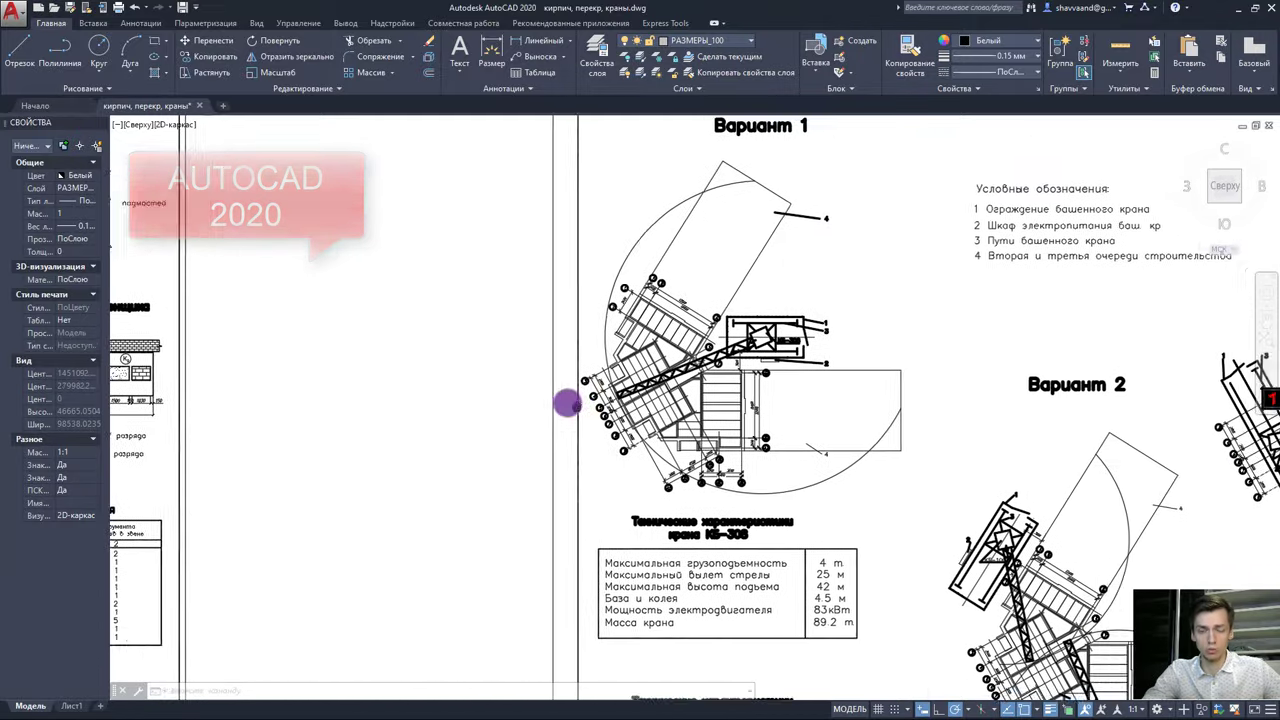
scroll(565, 415, down, 3)
scroll(685, 437, down, 2)
mouse_move(737, 451)
middle_down()
mouse_move(937, 449)
mouse_move(979, 339)
middle_up()
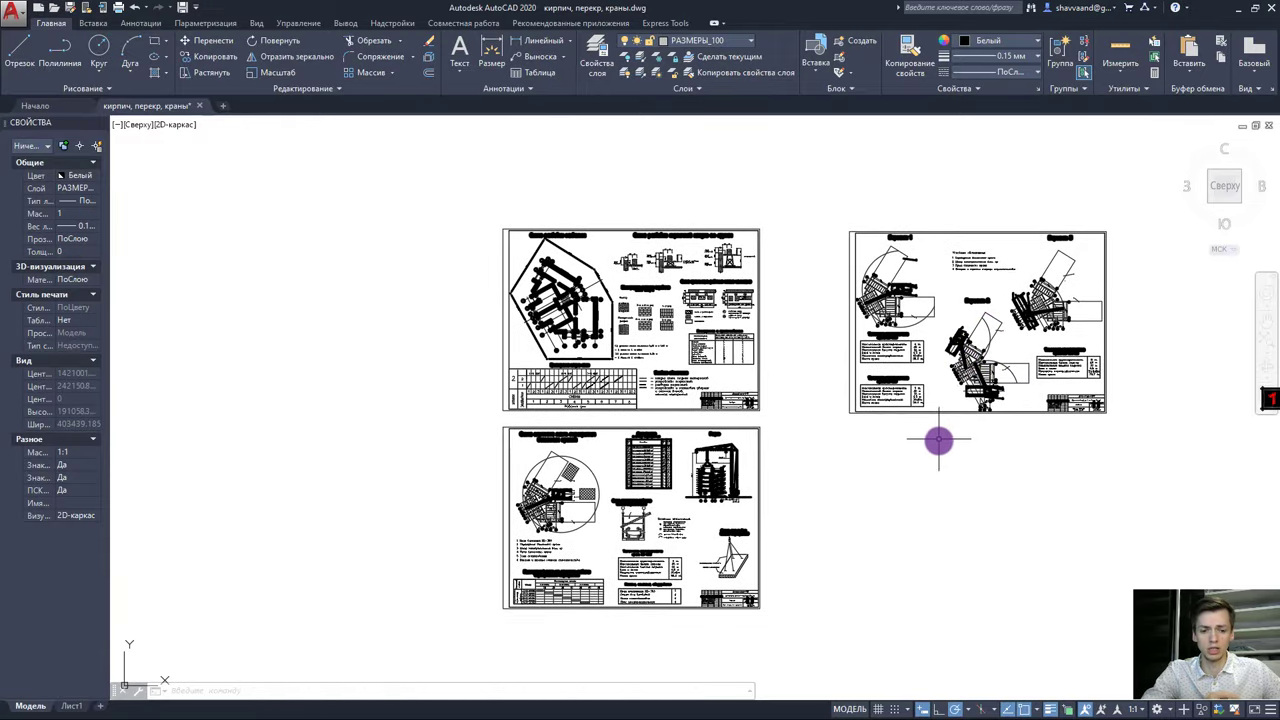
mouse_move(910, 515)
middle_down()
mouse_move(860, 477)
mouse_move(834, 394)
mouse_move(812, 388)
middle_up()
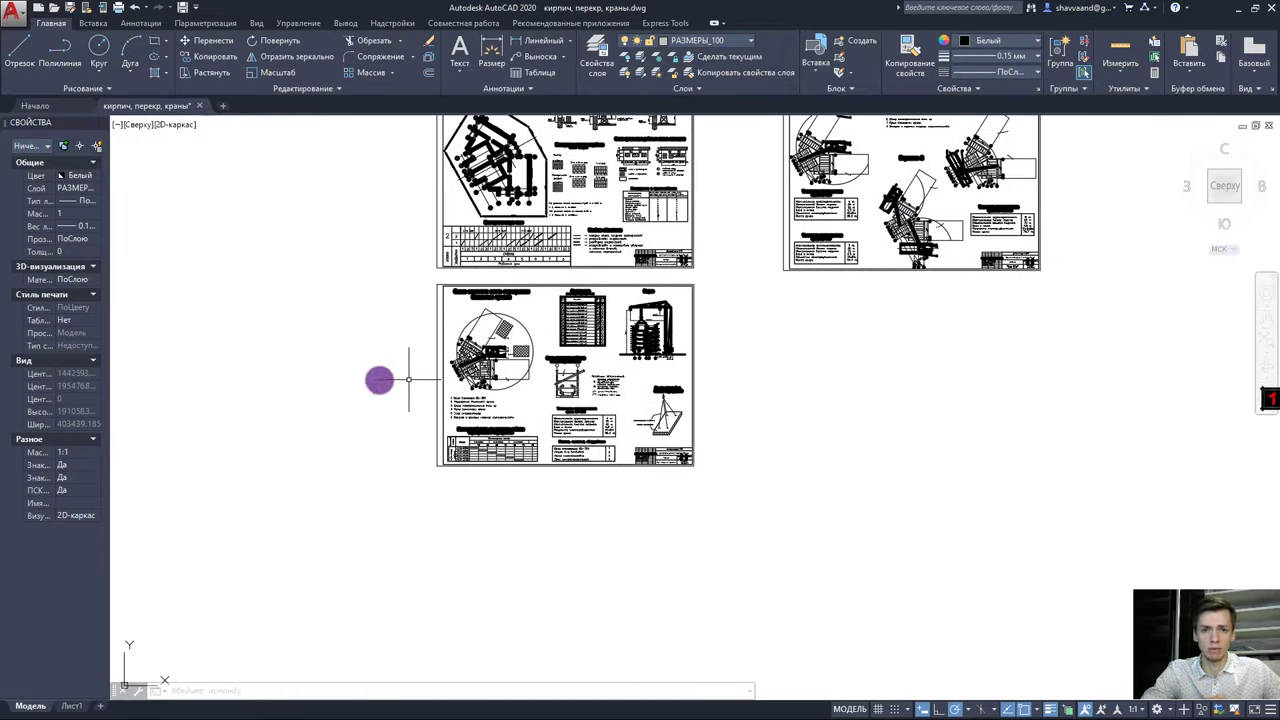
middle_drag(386, 428, 411, 515)
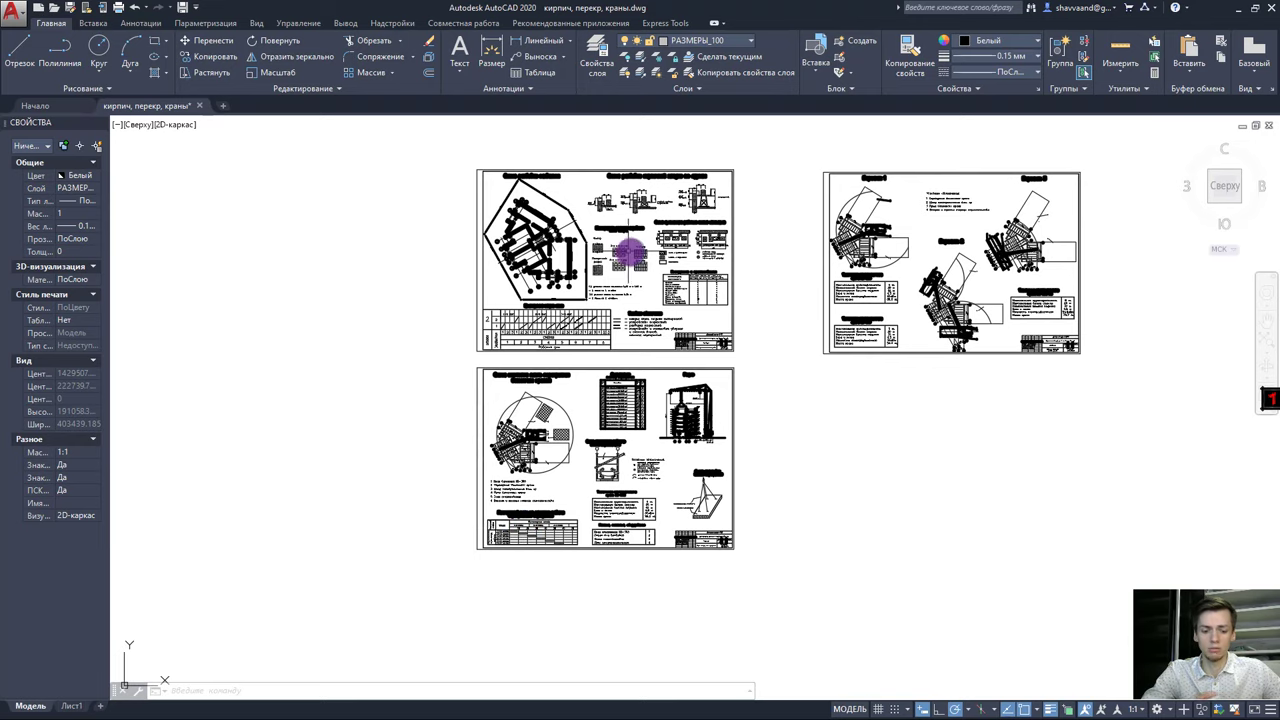
mouse_move(628, 252)
middle_down()
mouse_move(566, 323)
mouse_move(543, 455)
middle_up()
scroll(896, 462, up, 6)
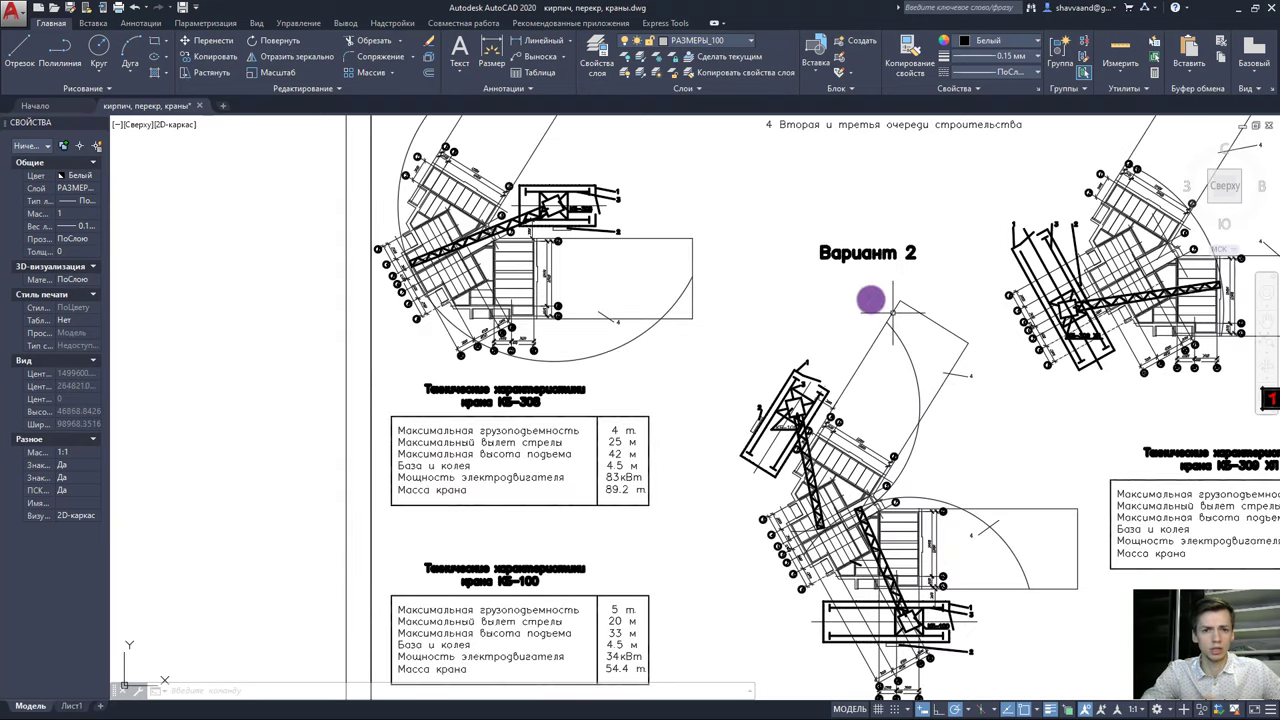
middle_drag(562, 333, 543, 480)
scroll(543, 480, up, 5)
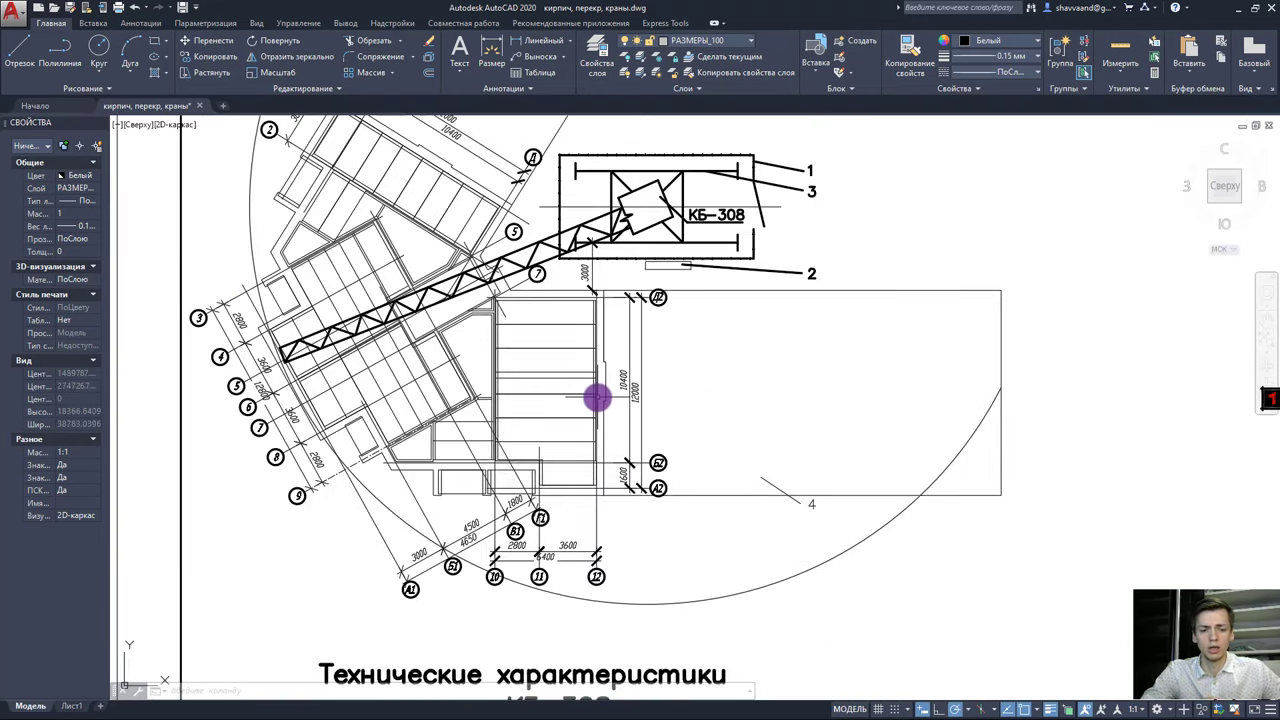
click(597, 398)
click(550, 374)
click(548, 368)
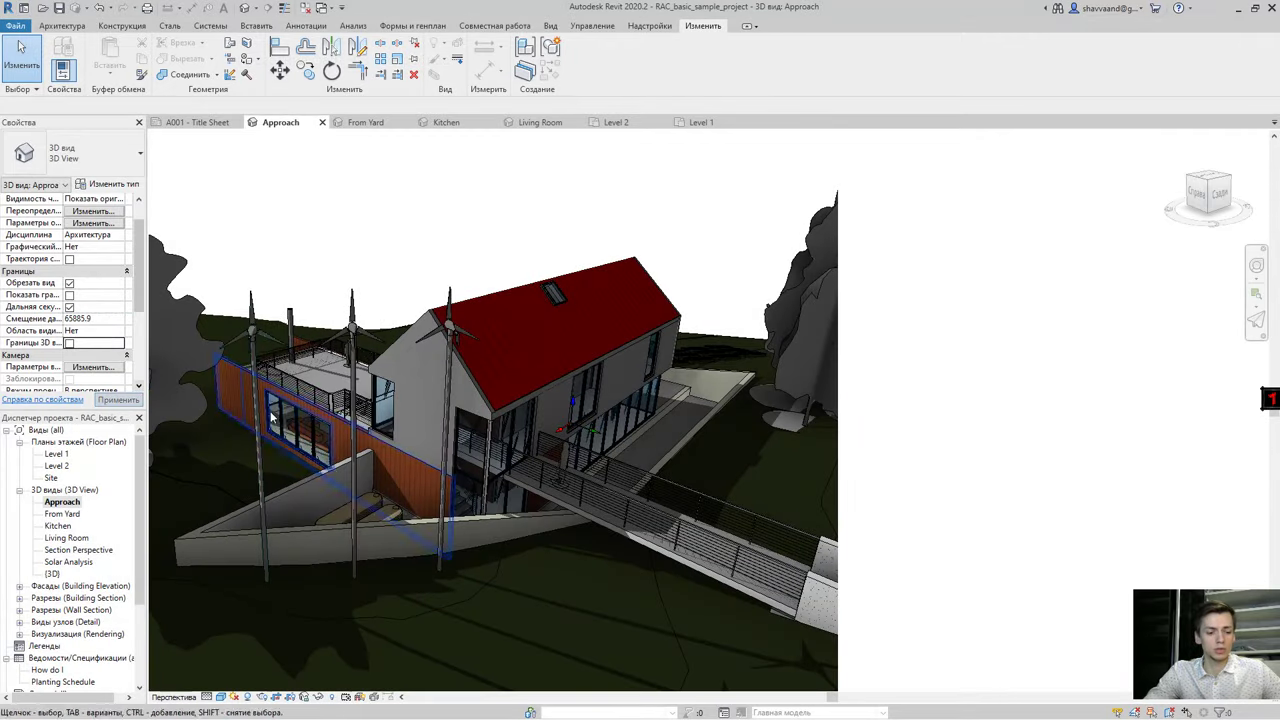
- Orbit around the uncut house to view its glass facade and stair railing
shift+middle_drag(560, 470, 392, 484)
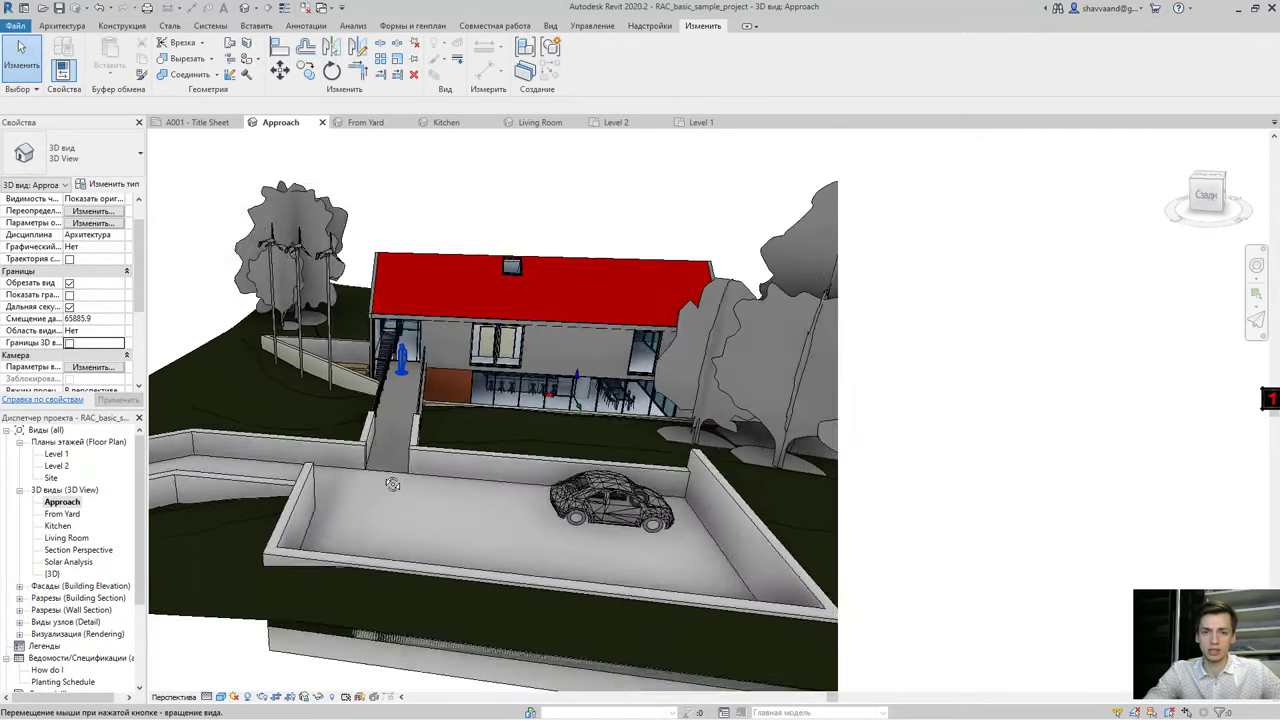
shift+middle_drag(392, 484, 550, 360)
scroll(580, 432, up, 5)
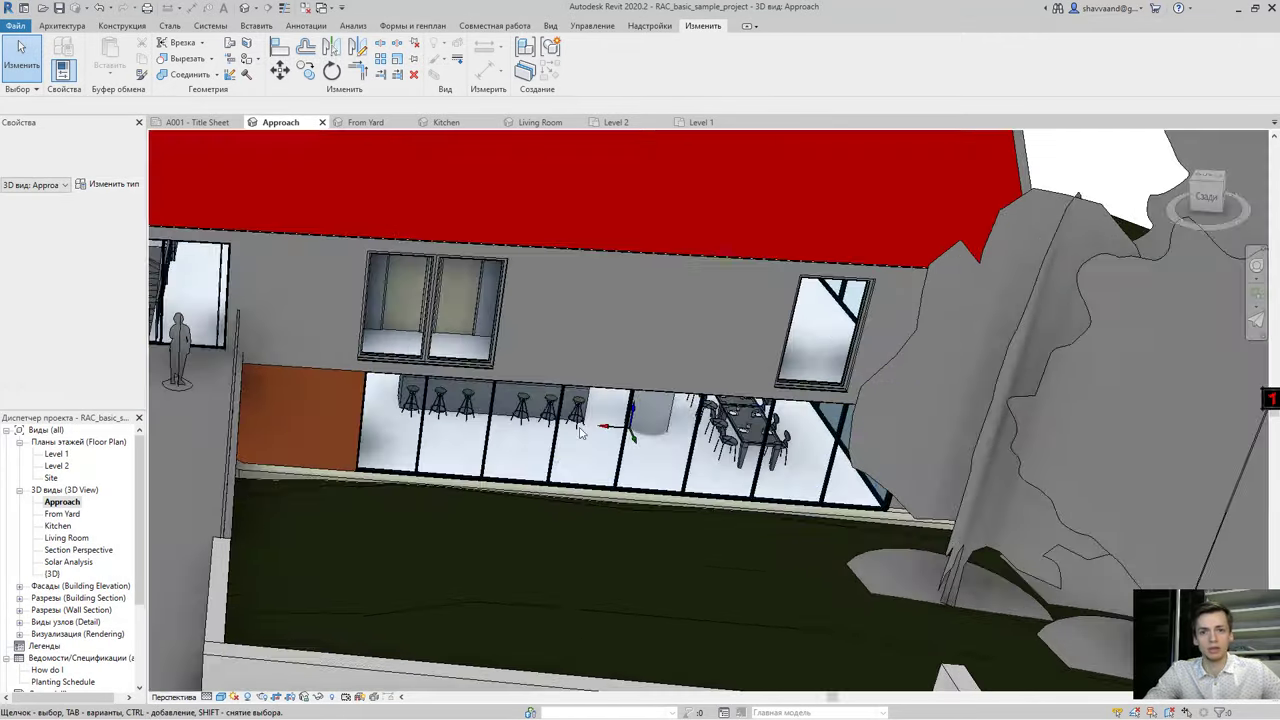
mouse_move(580, 432)
shift+middle_down()
mouse_move(700, 349)
mouse_move(854, 348)
mouse_move(877, 383)
mouse_move(871, 400)
mouse_move(893, 415)
mouse_move(829, 448)
shift+middle_up()
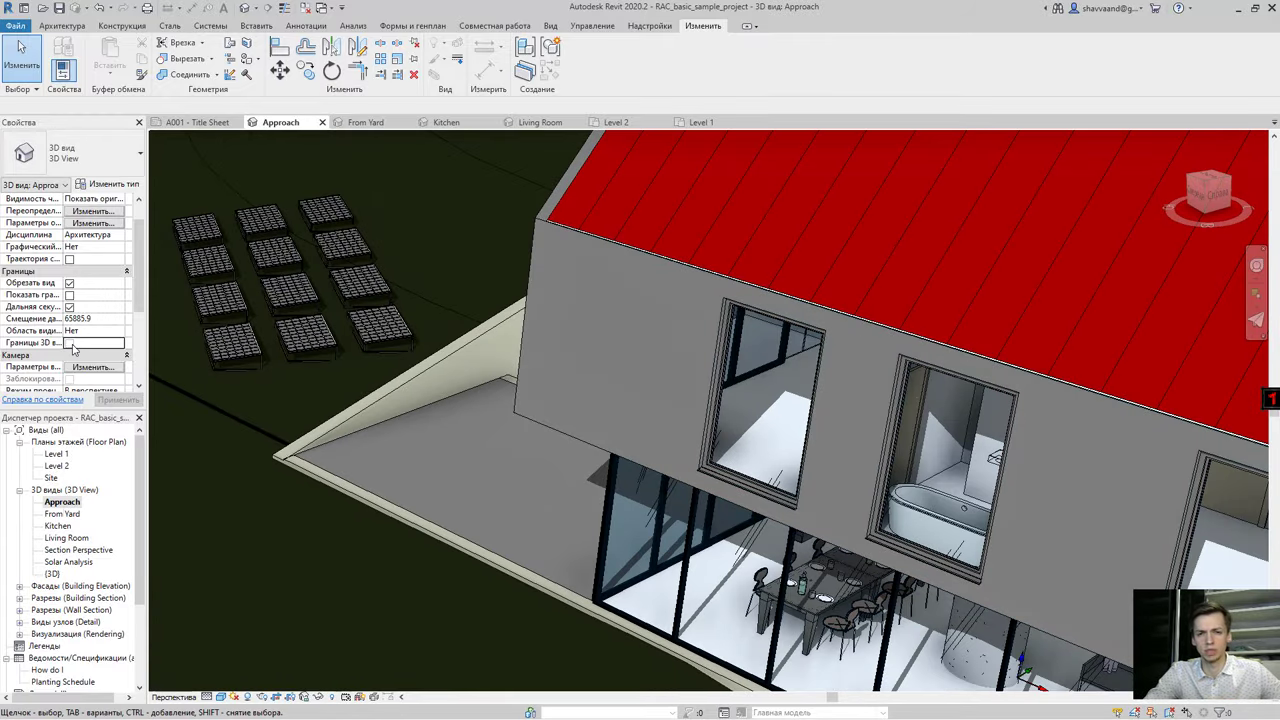
scroll(334, 391, down, 3)
scroll(390, 382, down, 3)
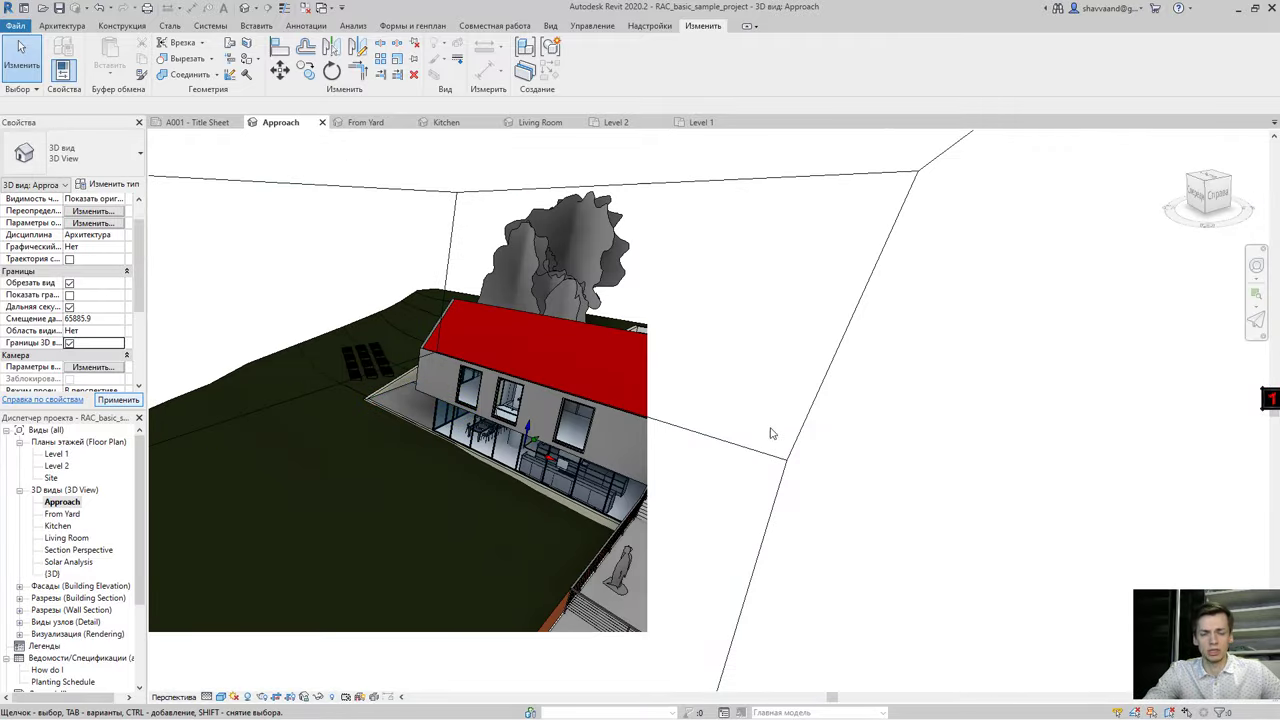
- Drag the section box's right face inward to slice away part of the house
click(787, 484)
drag(818, 510, 686, 443)
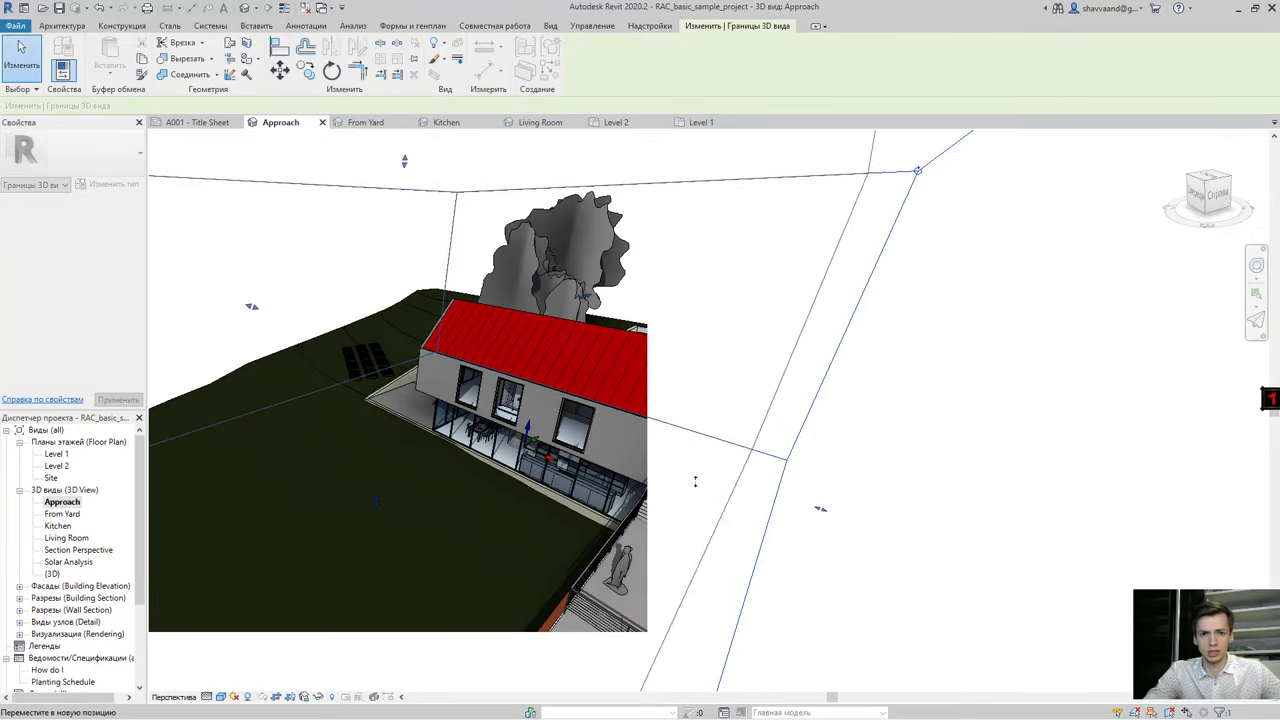
scroll(560, 480, up, 2)
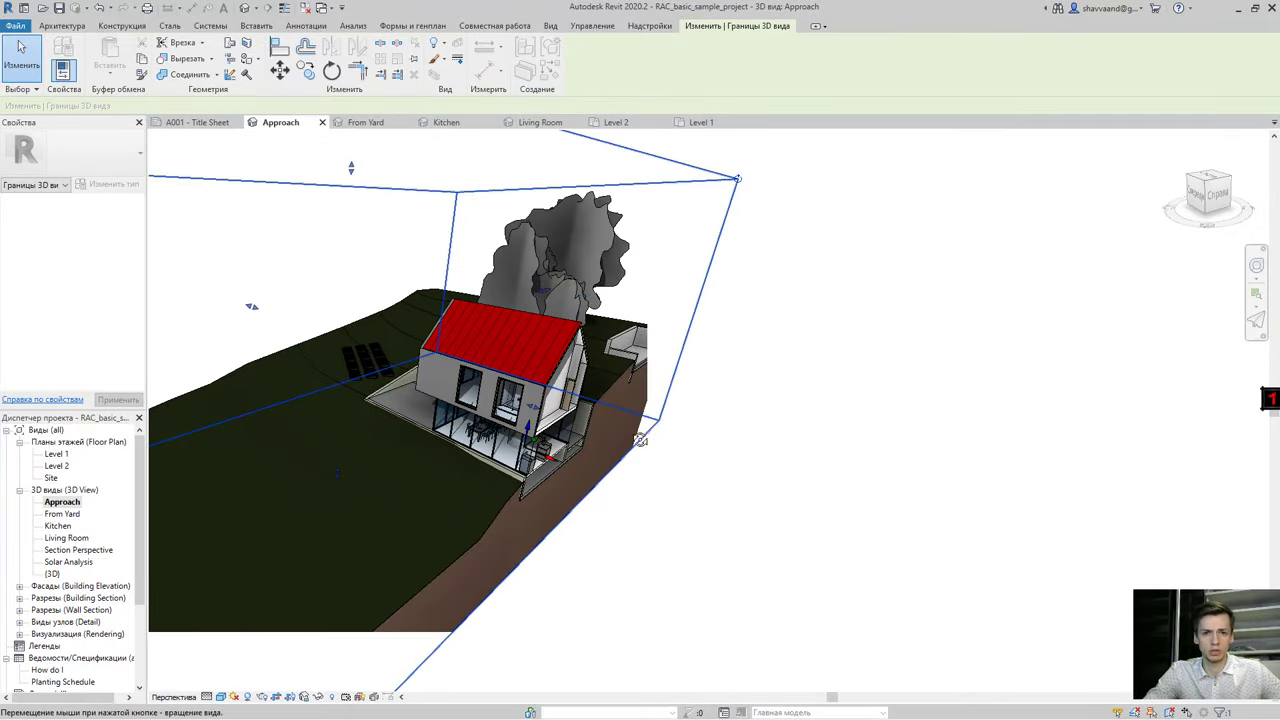
scroll(520, 500, up, 3)
scroll(500, 520, up, 3)
- Orbit low across the sectioned ground floor, then open the From Yard 3D view
scroll(480, 535, up, 3)
mouse_move(480, 535)
shift+middle_down()
mouse_move(508, 395)
mouse_move(486, 391)
mouse_move(484, 457)
shift+middle_up()
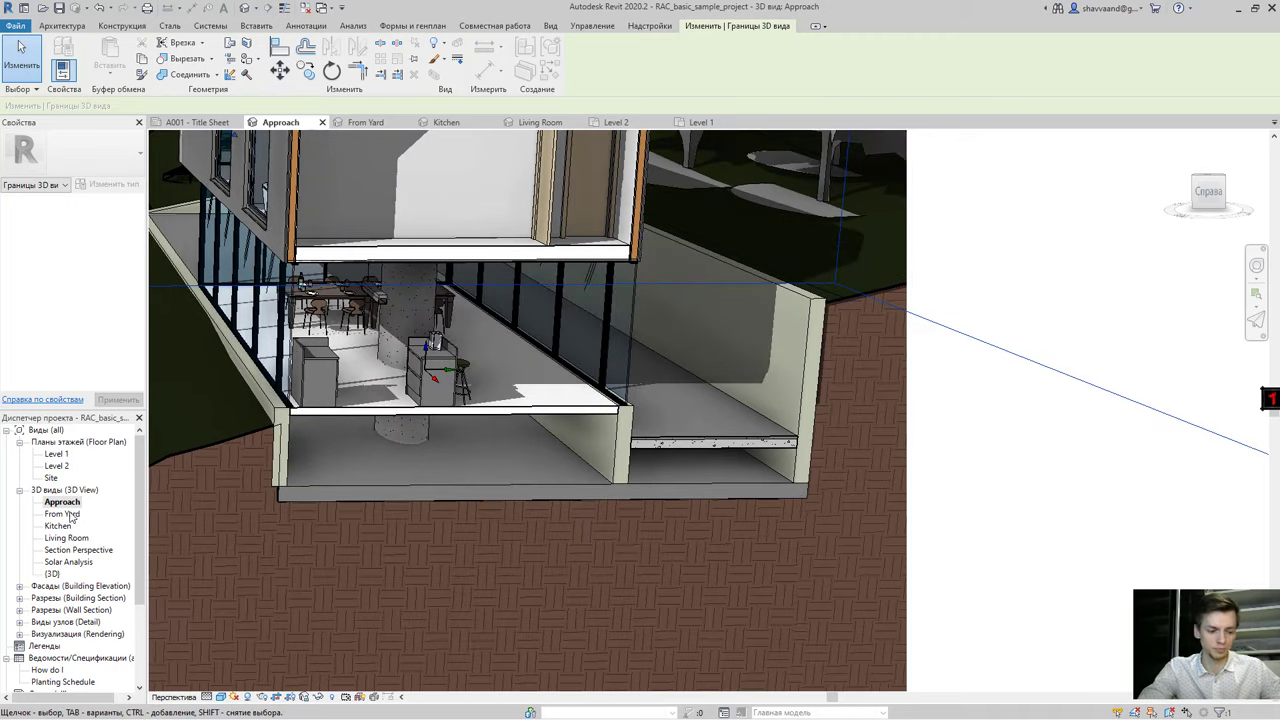
double_click(62, 514)
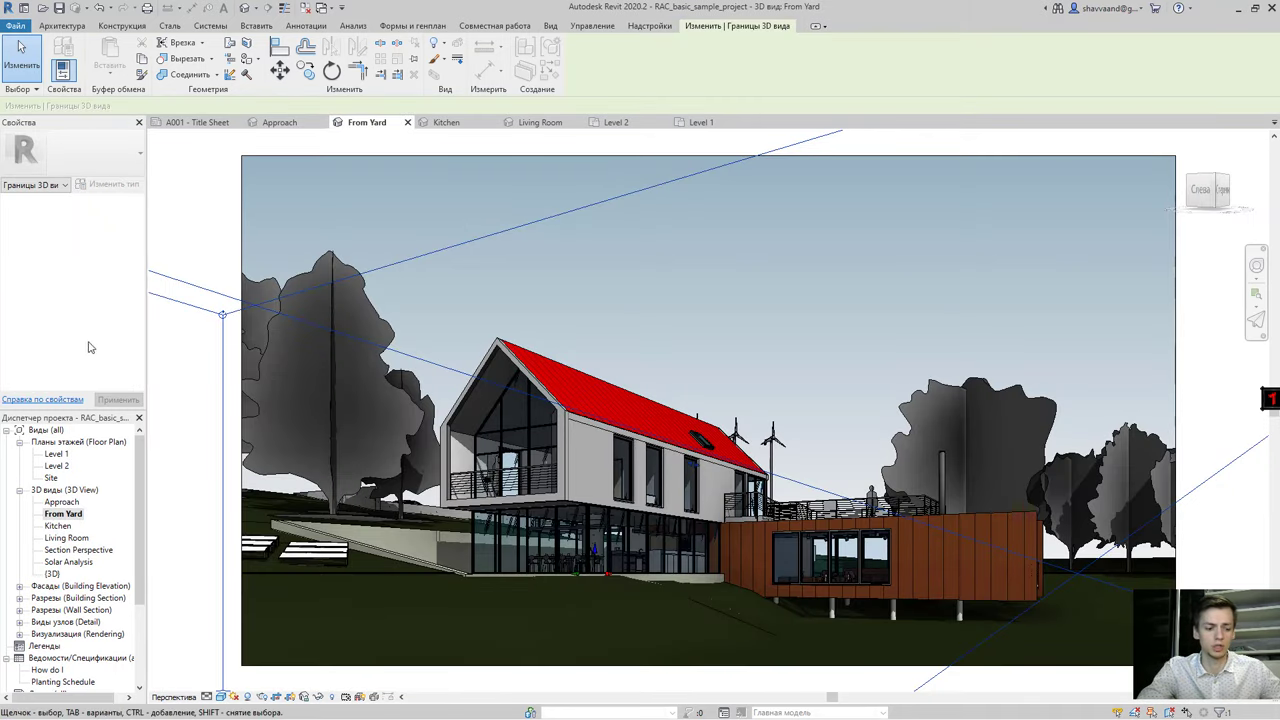
- Orbit the From Yard view to face the house and switch to Realistic visual style
click(325, 384)
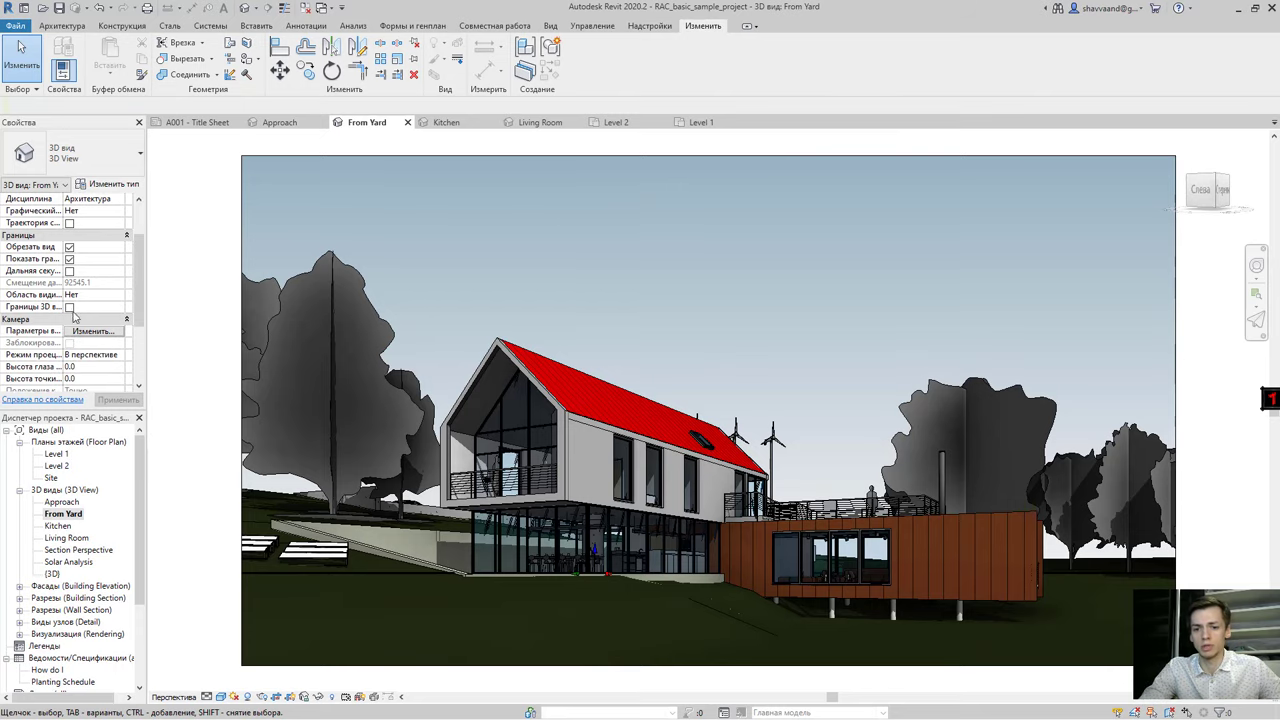
scroll(614, 425, down, 2)
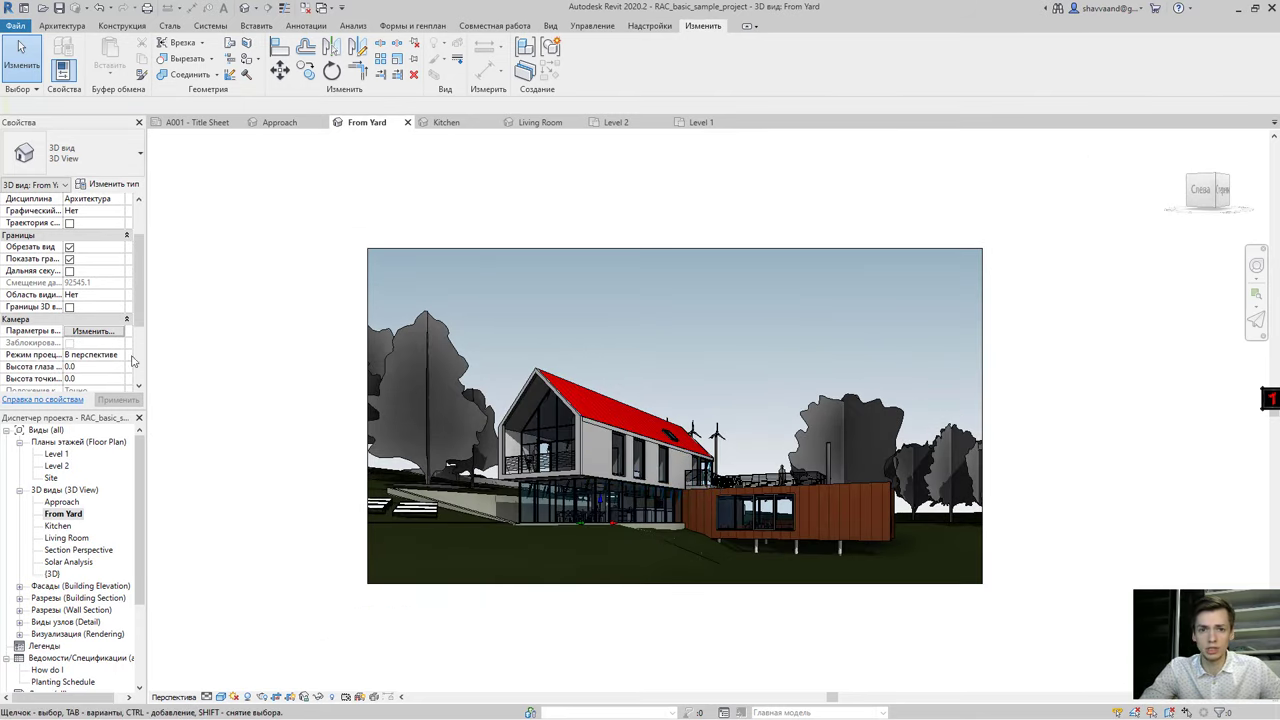
mouse_move(560, 500)
shift+middle_down()
mouse_move(632, 517)
mouse_move(557, 574)
mouse_move(565, 609)
mouse_move(666, 617)
mouse_move(778, 600)
mouse_move(803, 583)
shift+middle_up()
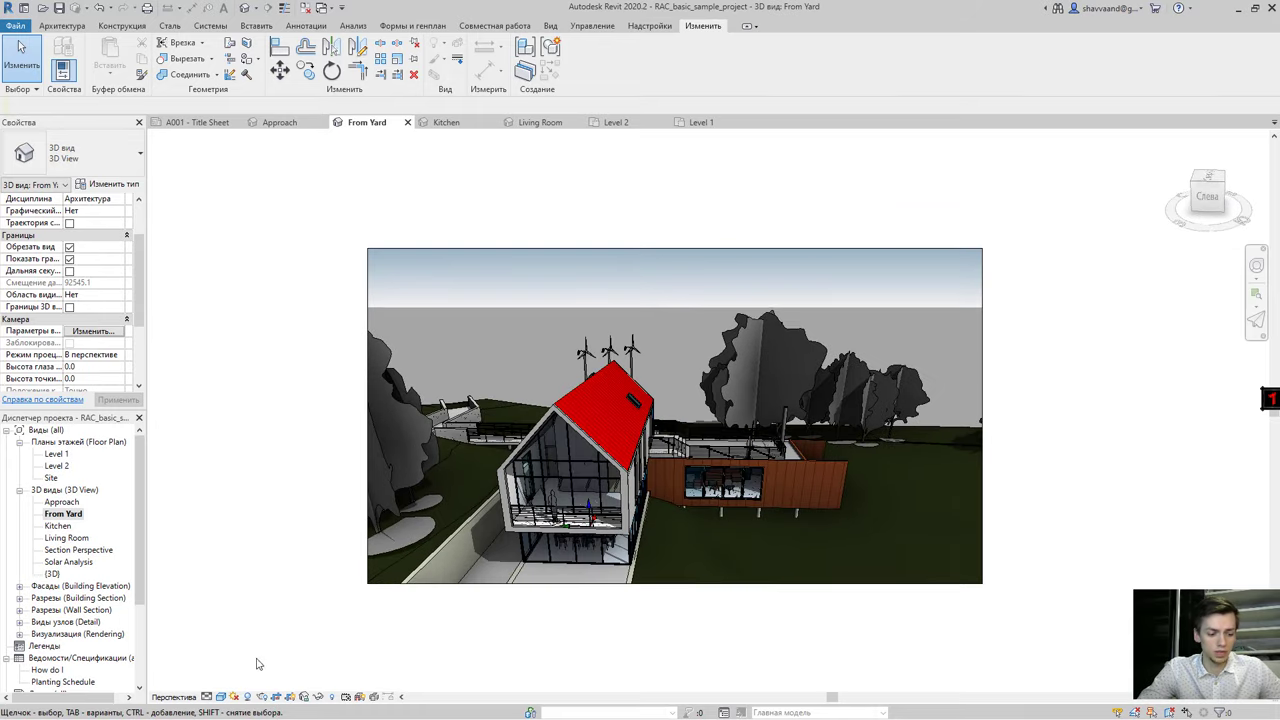
click(220, 700)
click(238, 668)
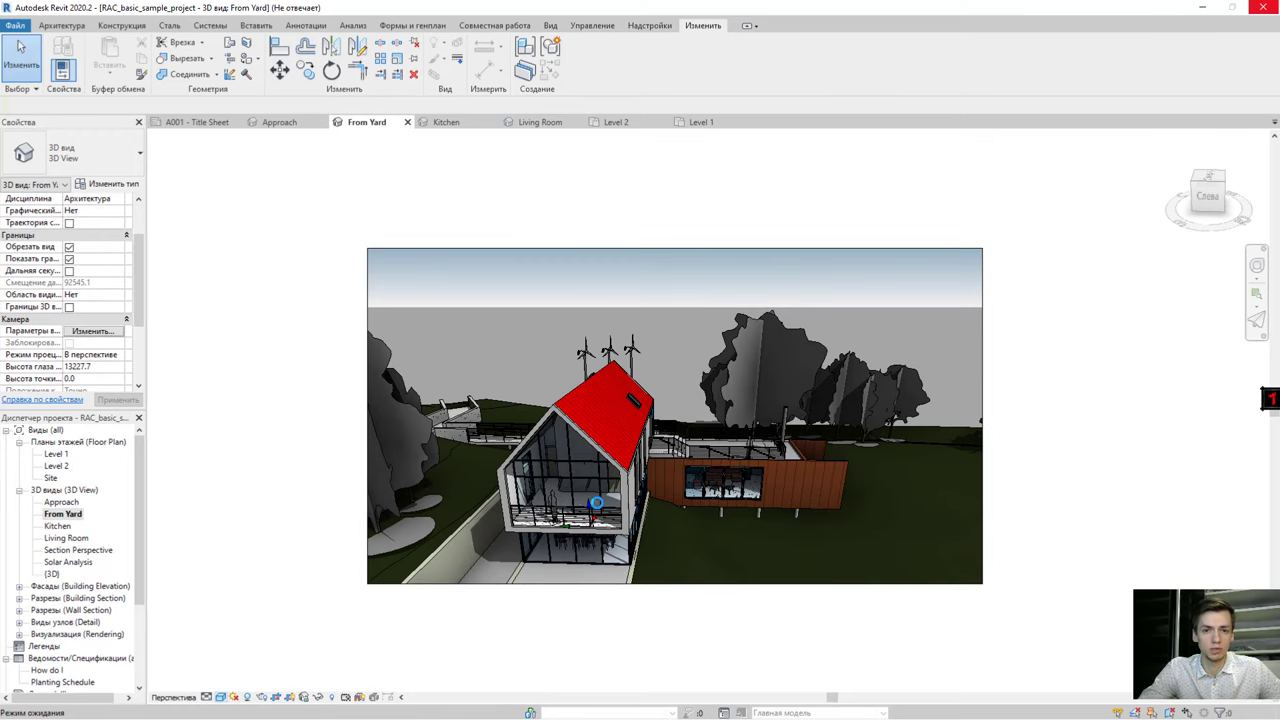
- Orbit to look down on the gable and set the visual style back to Shaded
mouse_move(611, 520)
shift+middle_down()
mouse_move(643, 528)
mouse_move(630, 526)
shift+middle_up()
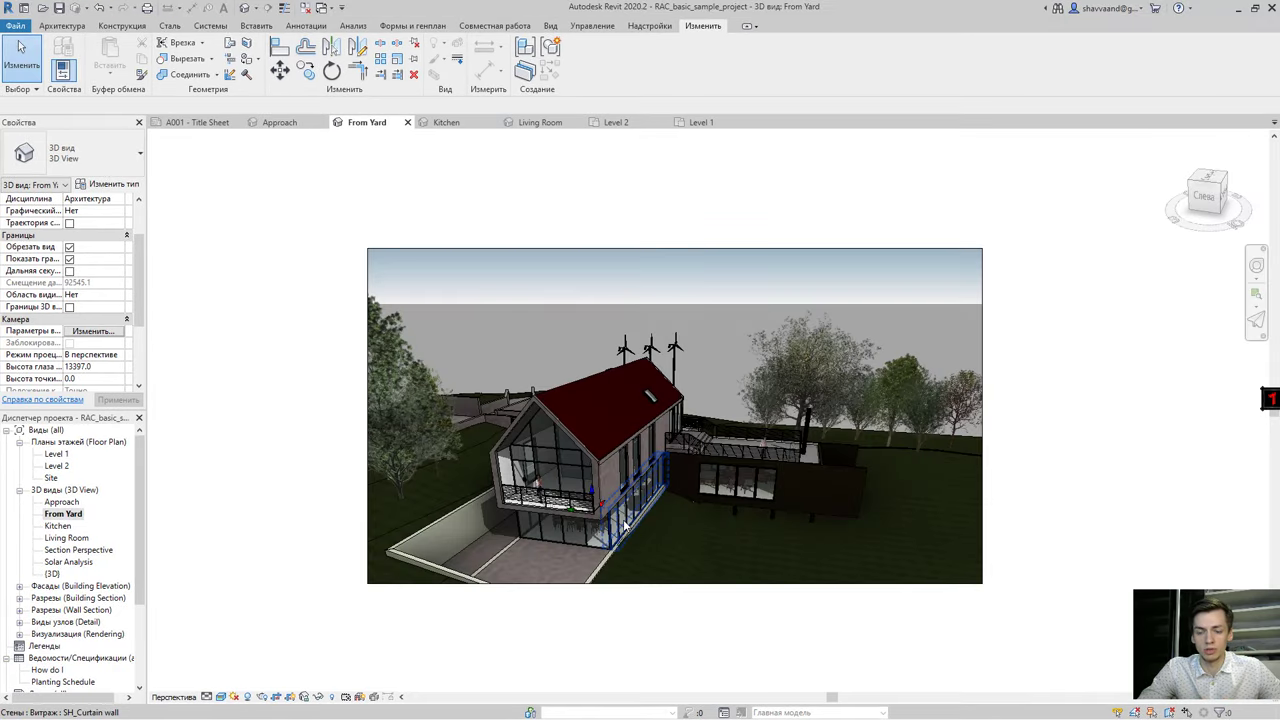
click(223, 699)
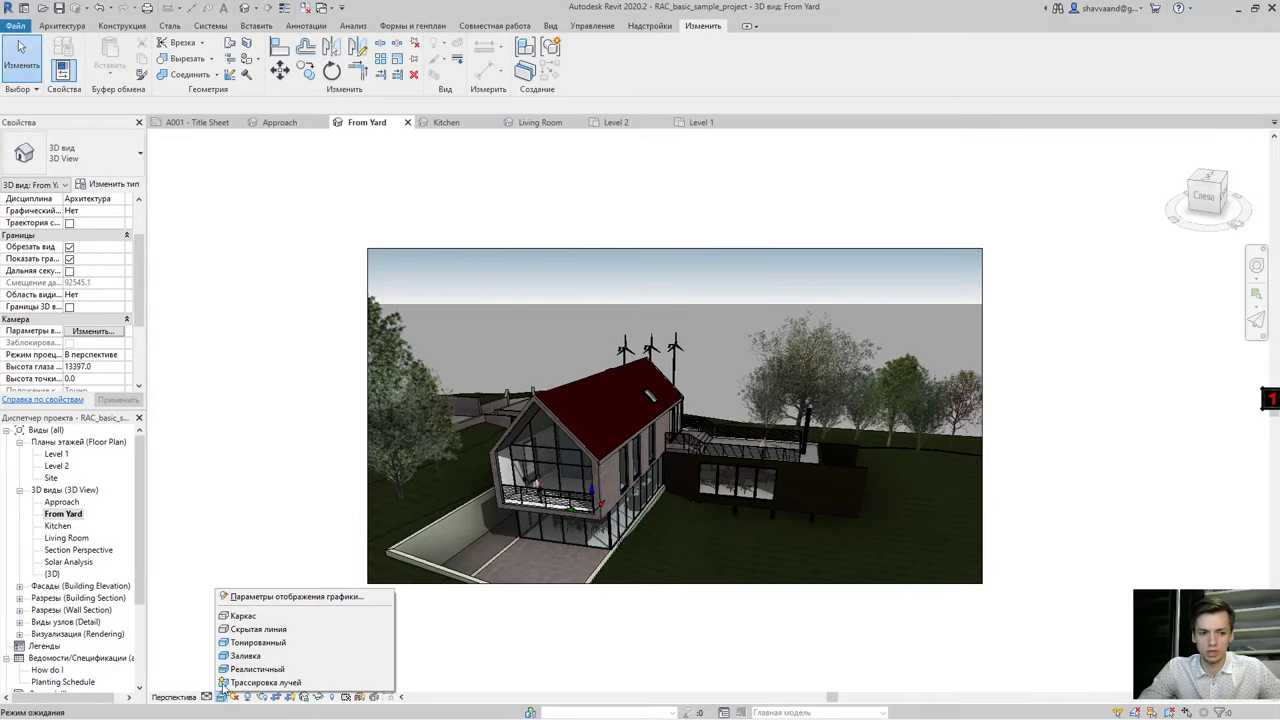
click(240, 651)
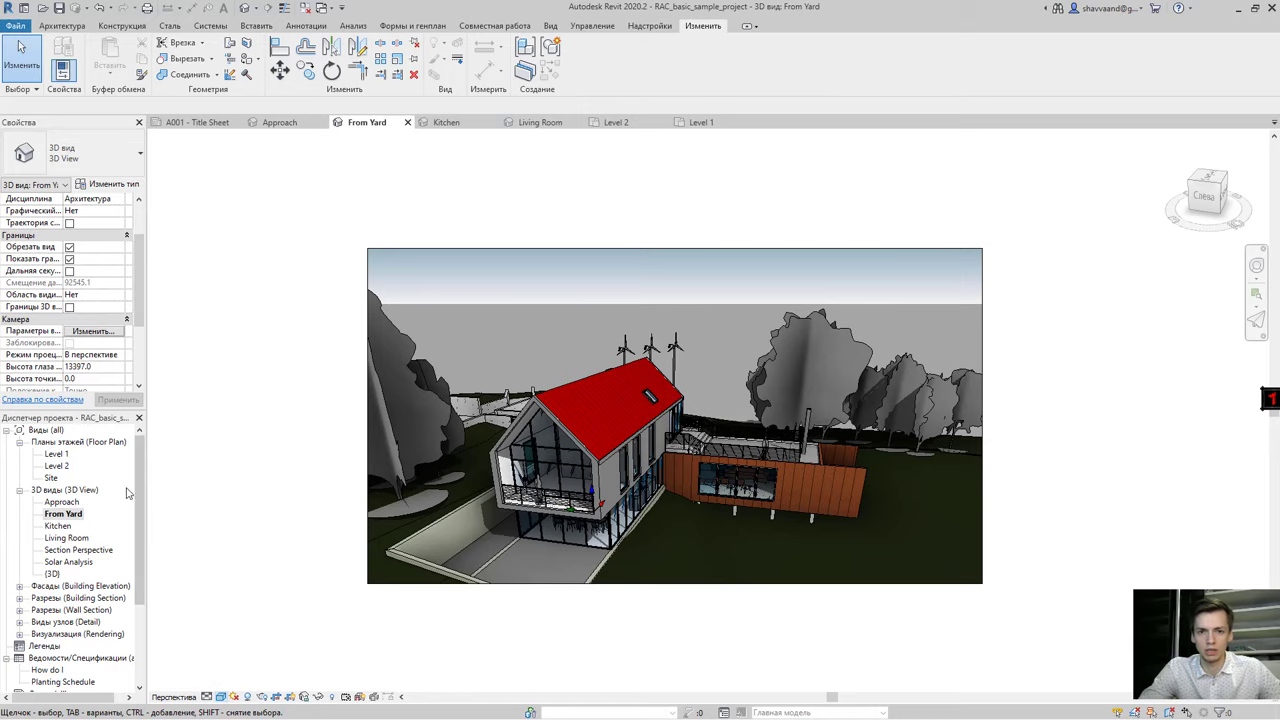
- Open the Kitchen, Living Room, Section Perspective and Solar Analysis views, then the Level 1 plan
double_click(60, 527)
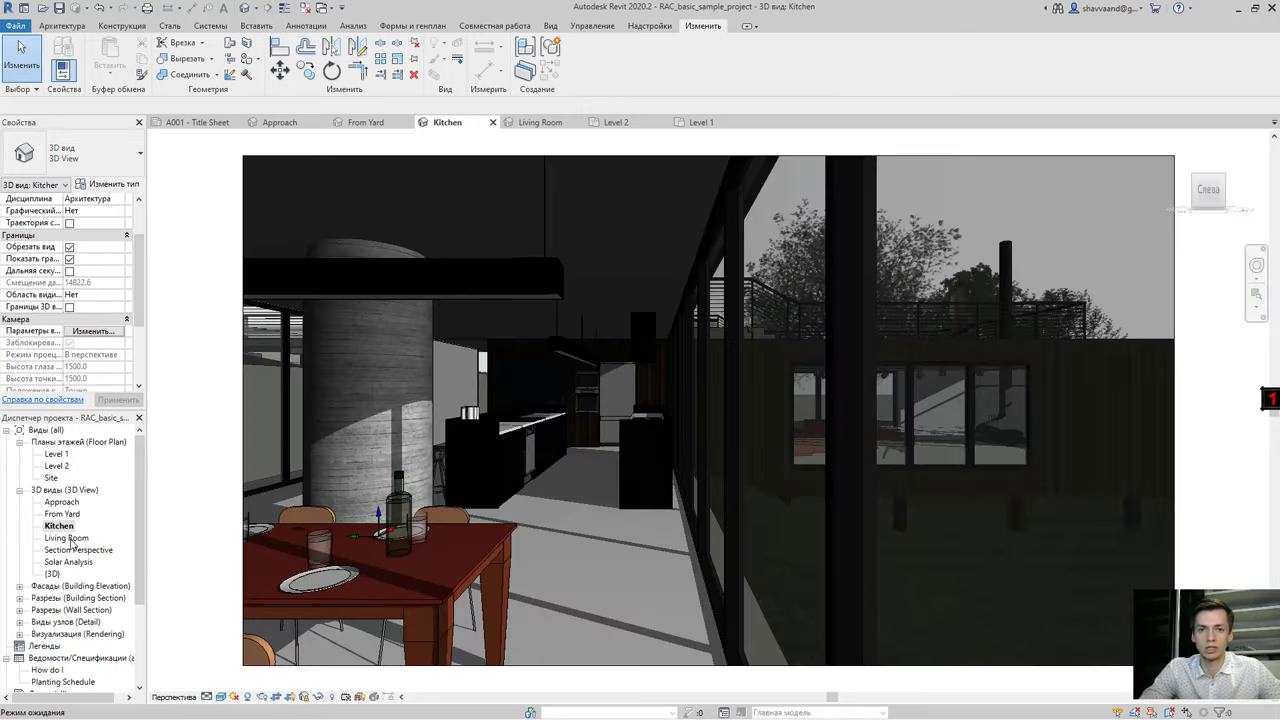
double_click(70, 539)
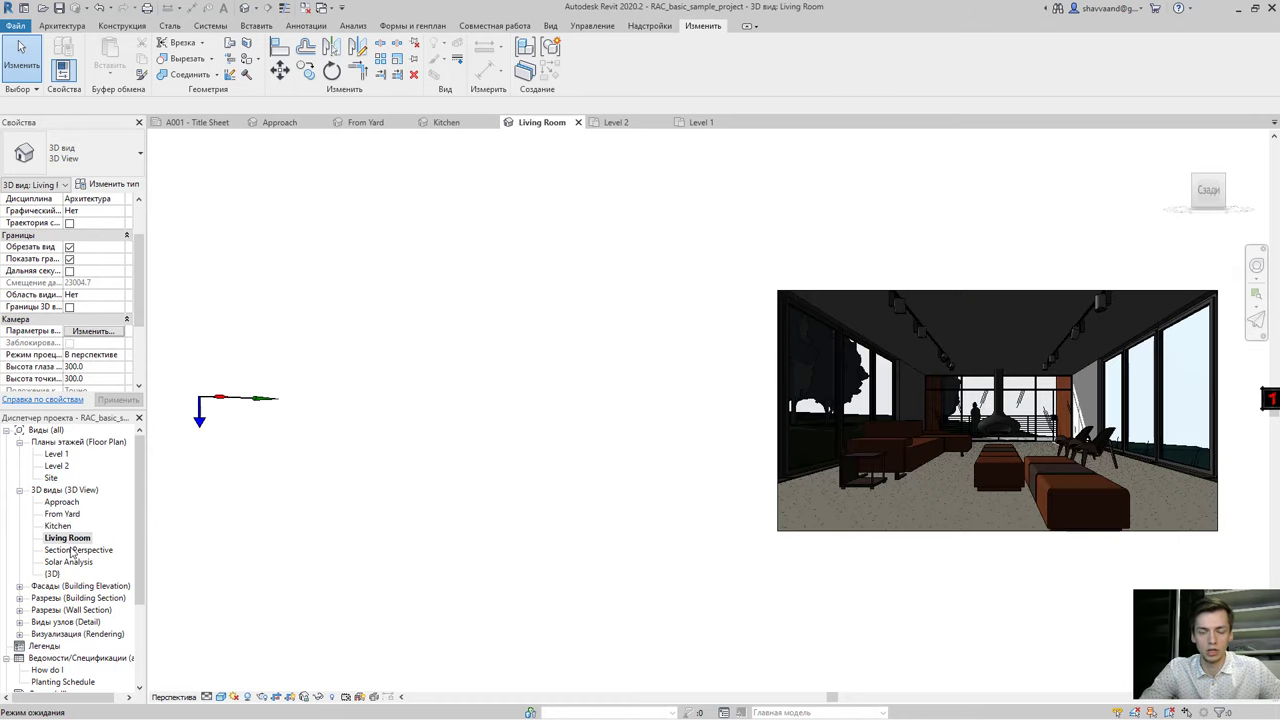
double_click(76, 550)
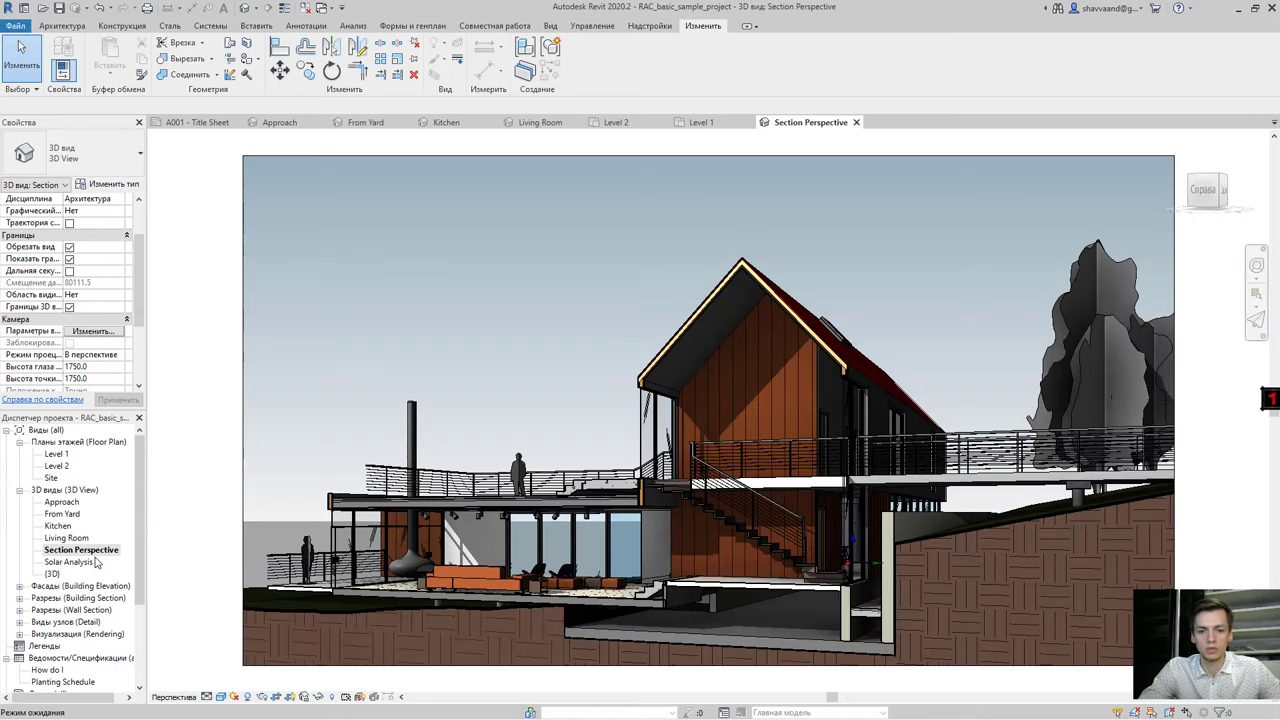
double_click(87, 563)
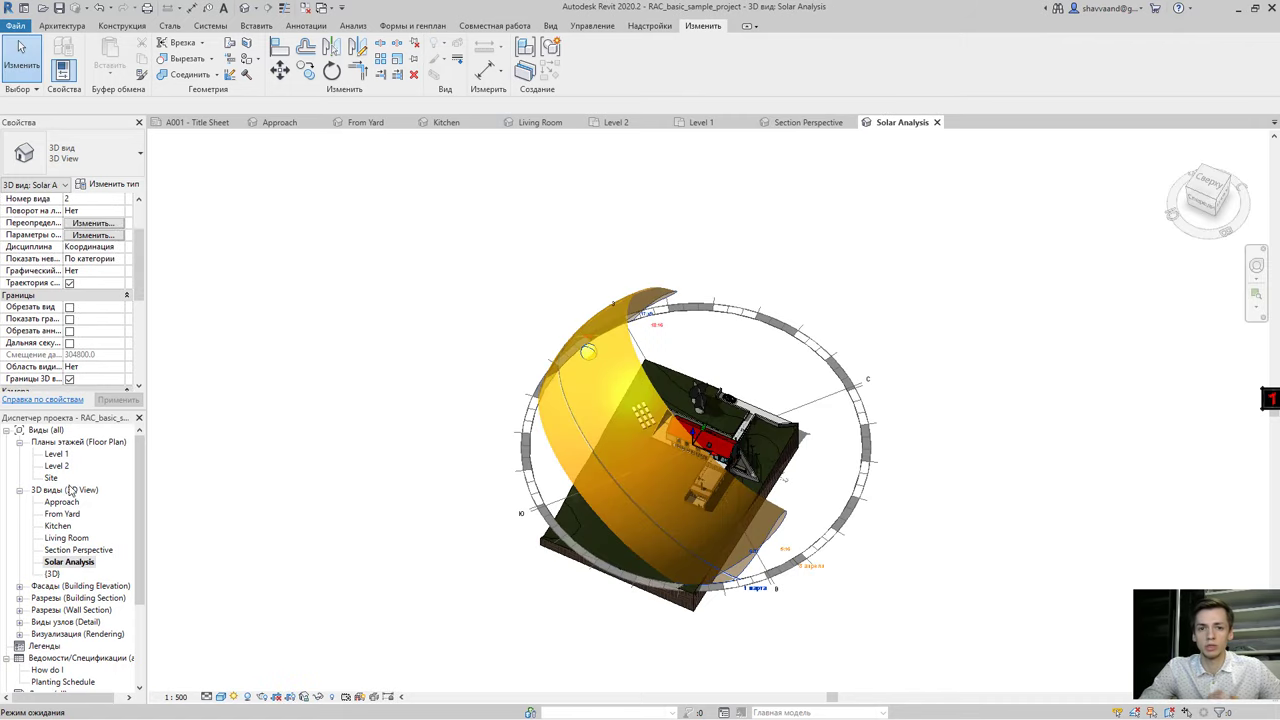
double_click(57, 454)
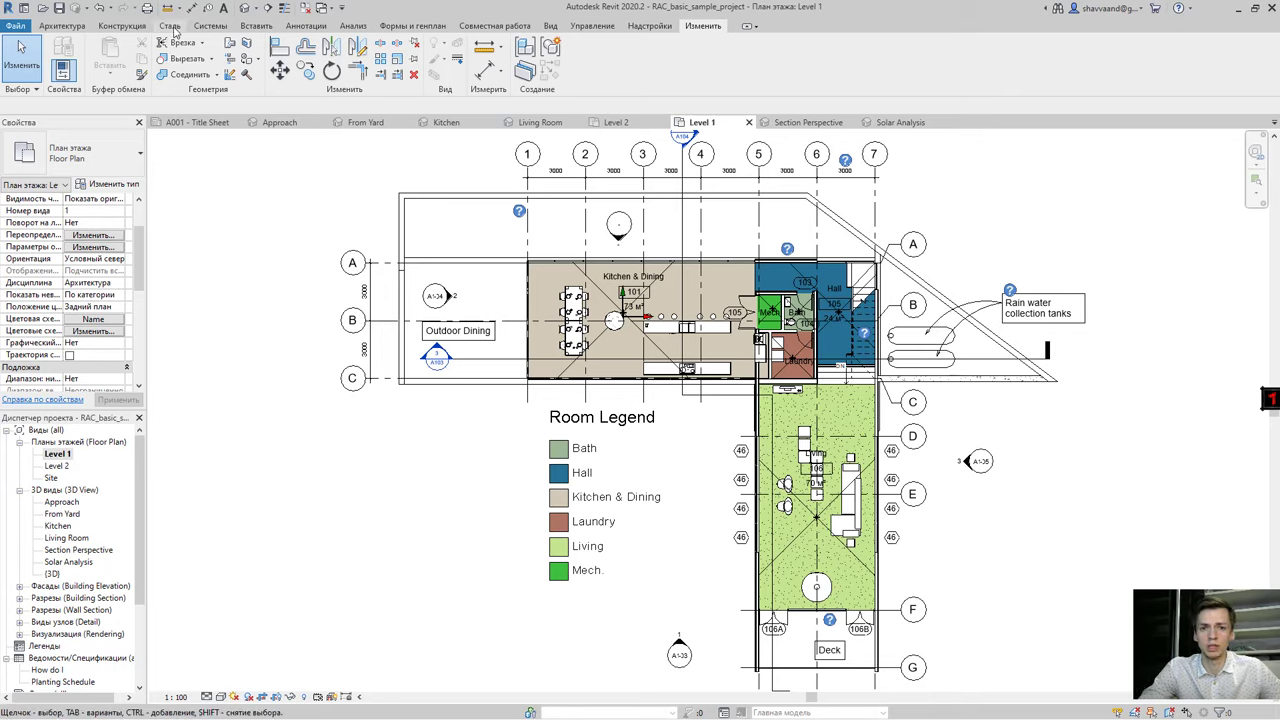
- Place a camera below-left of the Level 1 plan, aimed at the house
click(258, 8)
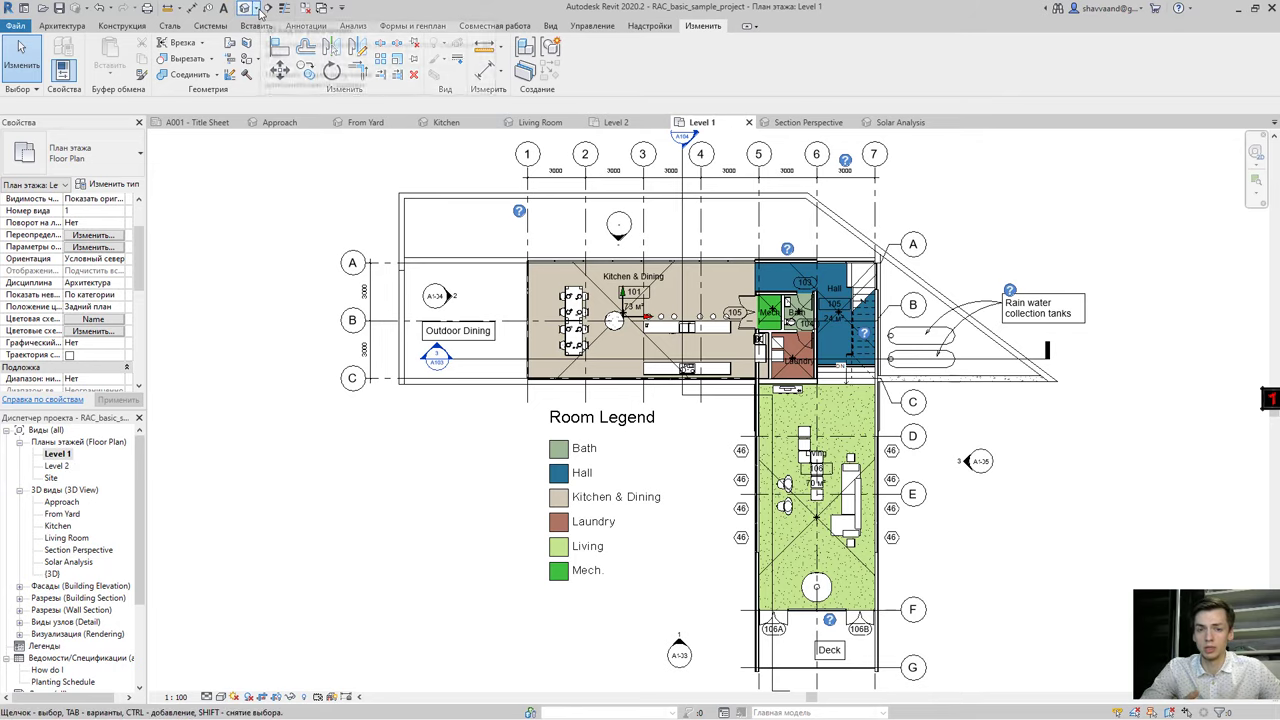
click(266, 44)
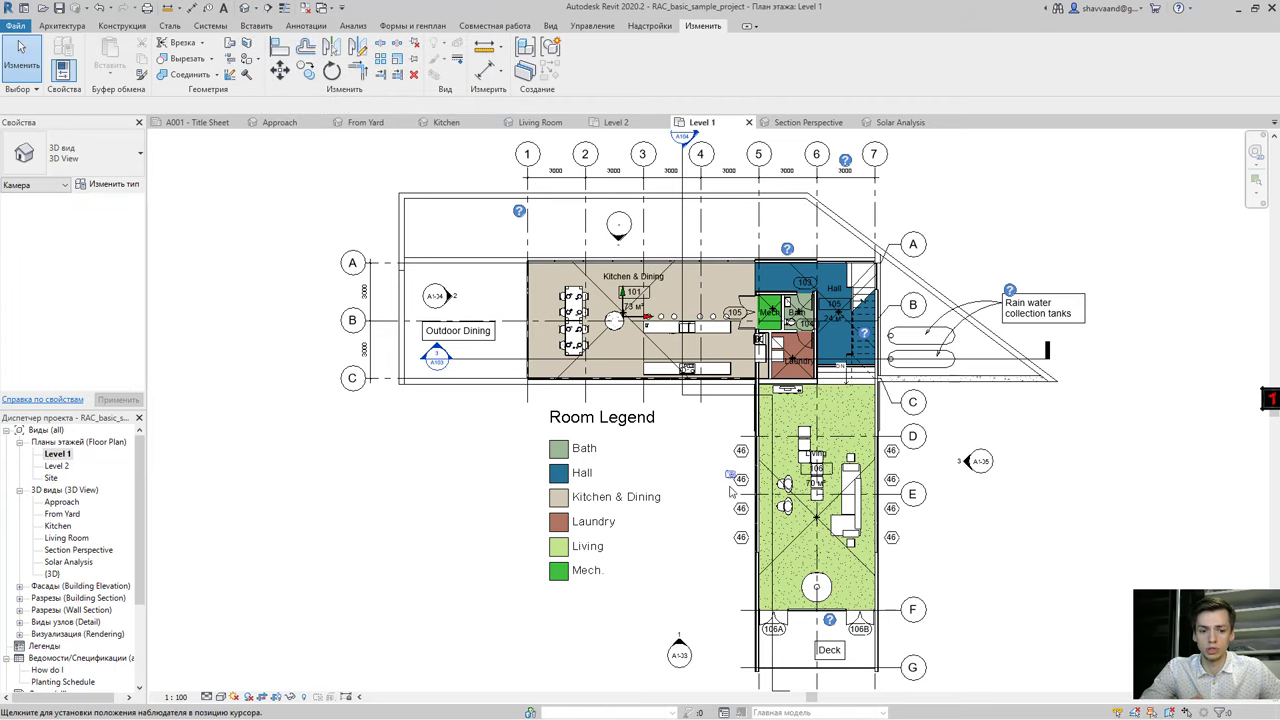
click(485, 632)
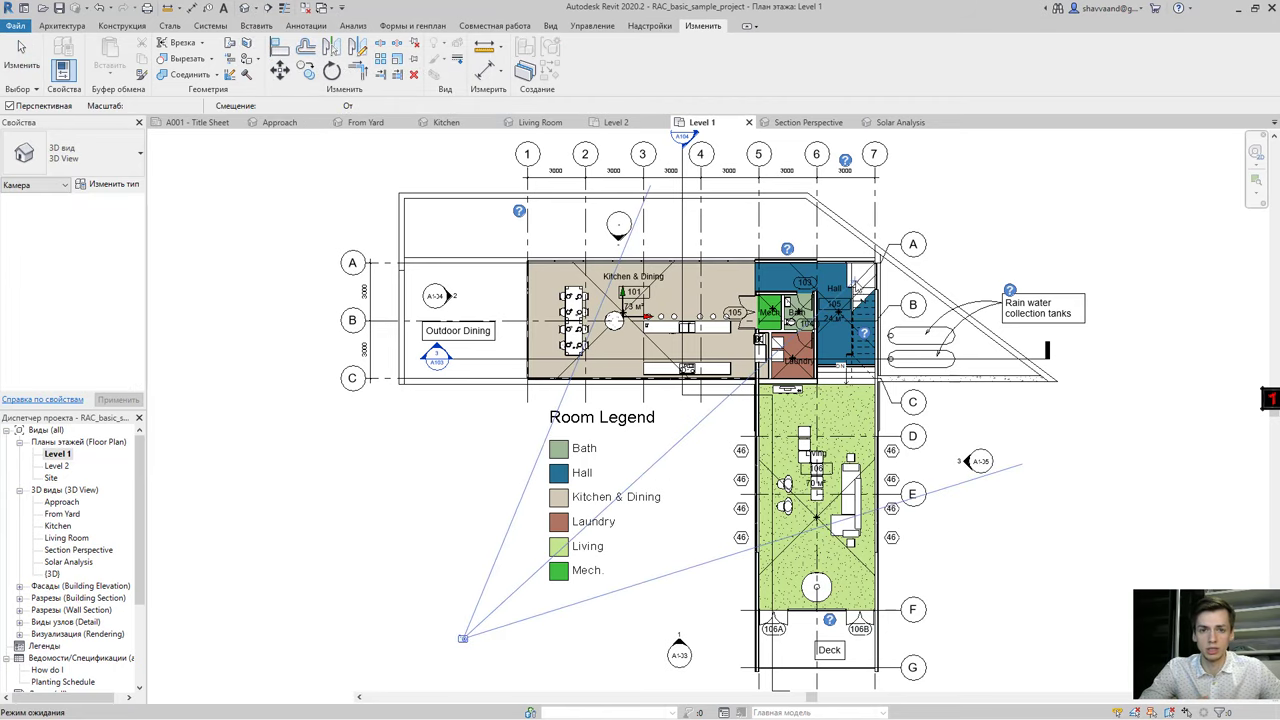
click(590, 480)
- Enlarge the camera's crop region by dragging its bottom, left, right and top edges outward
scroll(714, 393, up, 3)
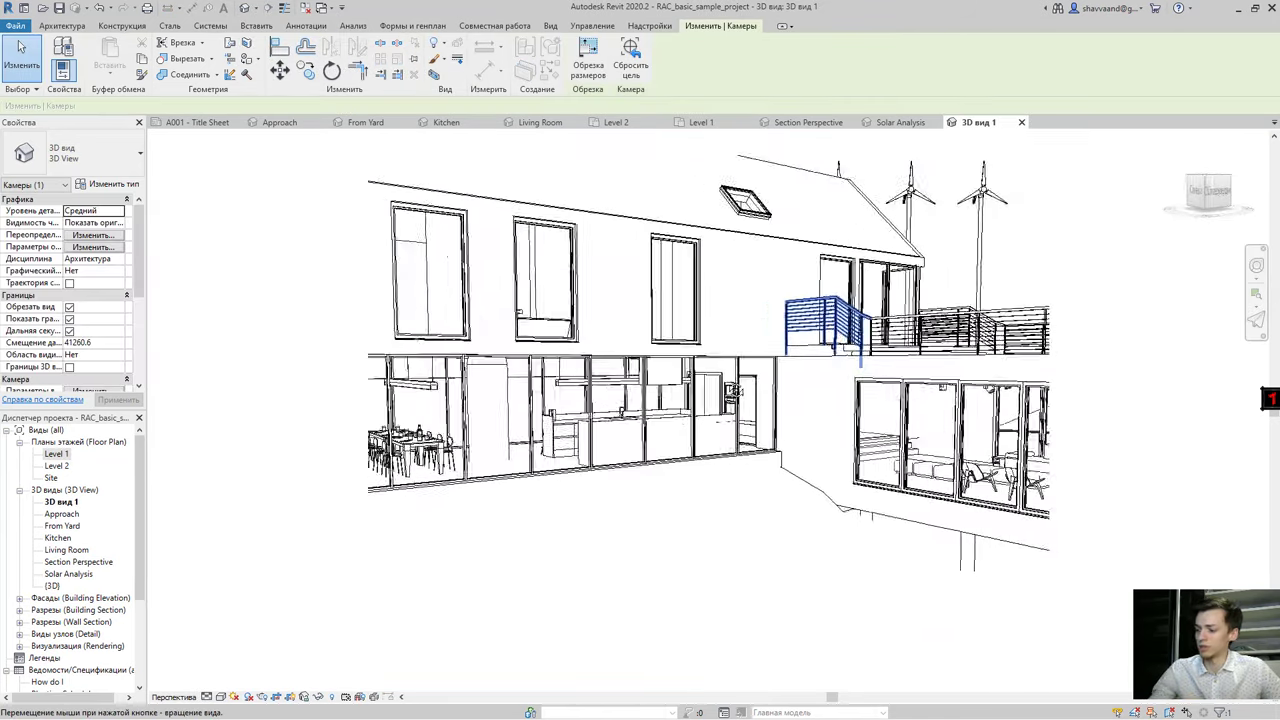
scroll(714, 393, up, 3)
scroll(714, 393, down, 3)
scroll(714, 393, down, 2)
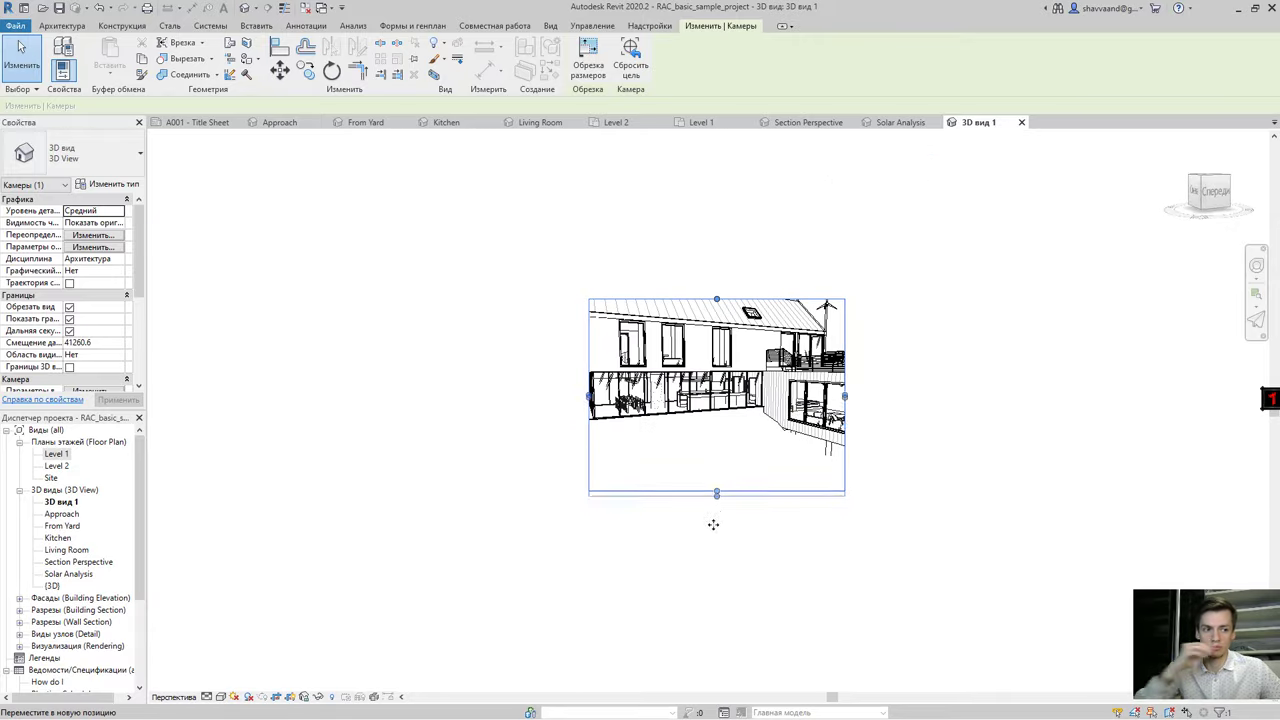
drag(713, 524, 716, 557)
drag(589, 428, 343, 428)
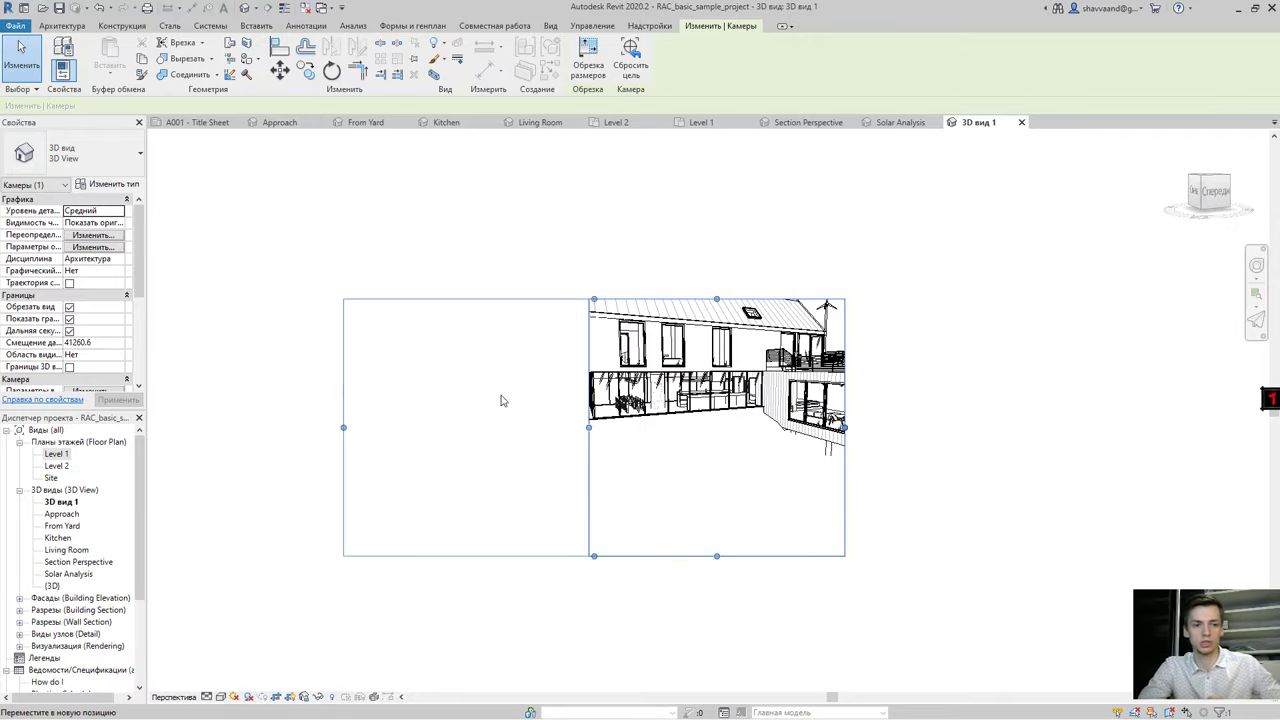
drag(842, 428, 1010, 428)
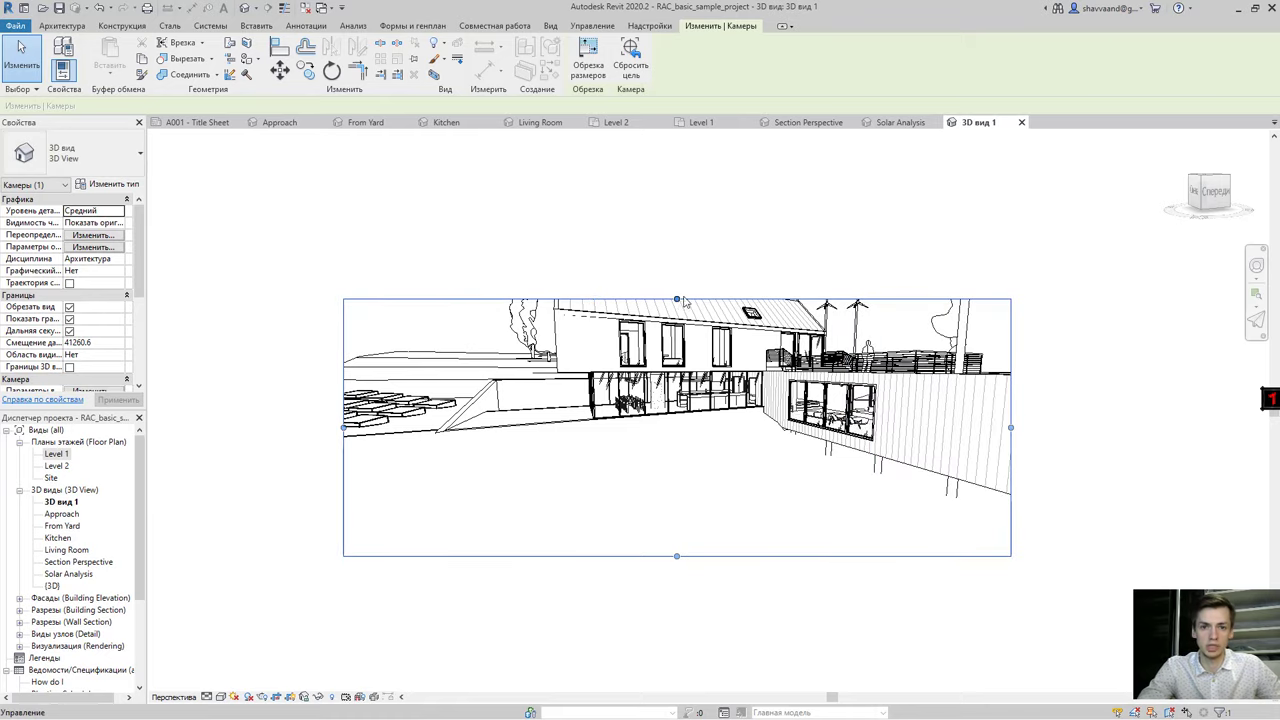
drag(676, 298, 672, 178)
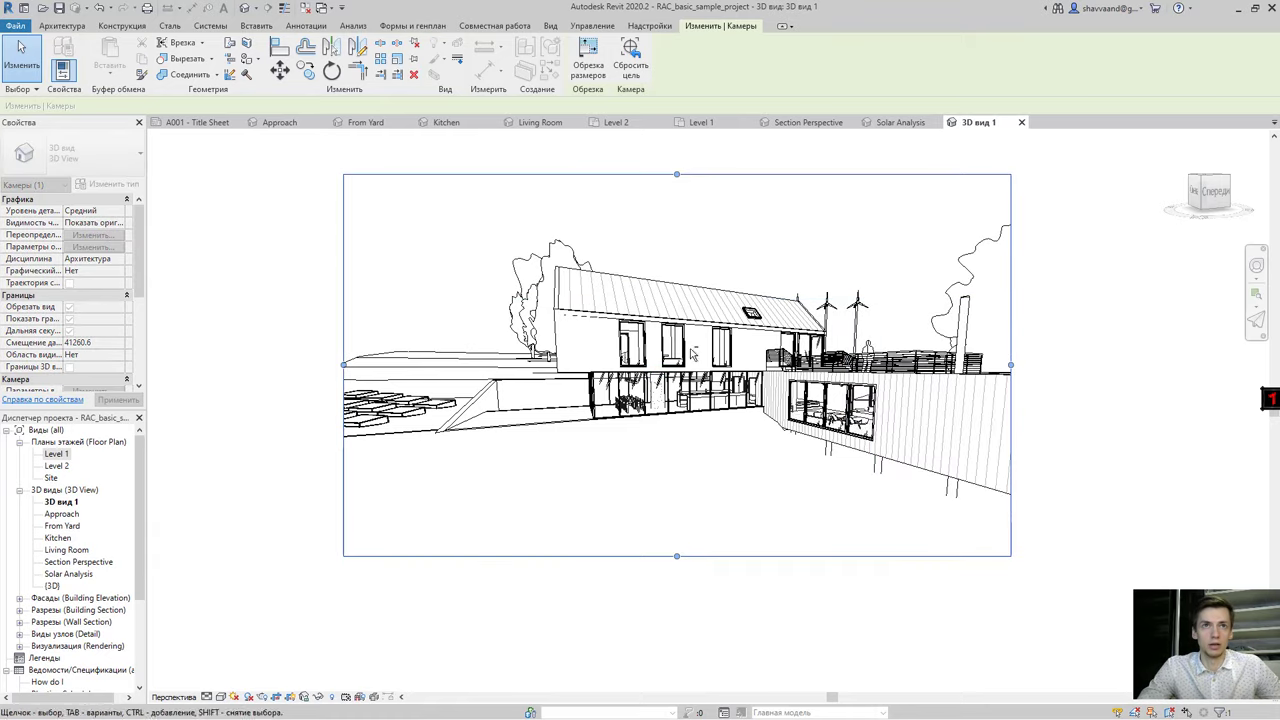
mouse_move(674, 234)
shift+middle_down()
mouse_move(684, 378)
mouse_move(666, 457)
shift+middle_up()
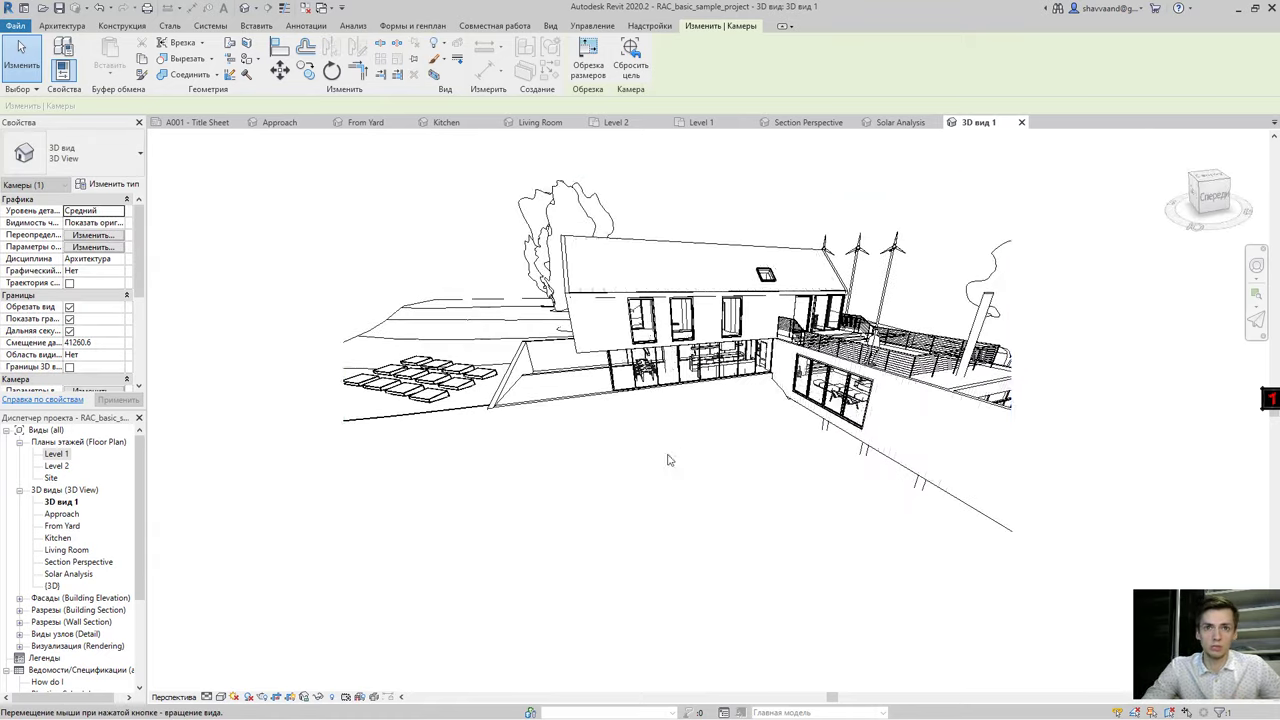
- Set the camera view's detail level to High (Высокий)
click(206, 697)
click(207, 683)
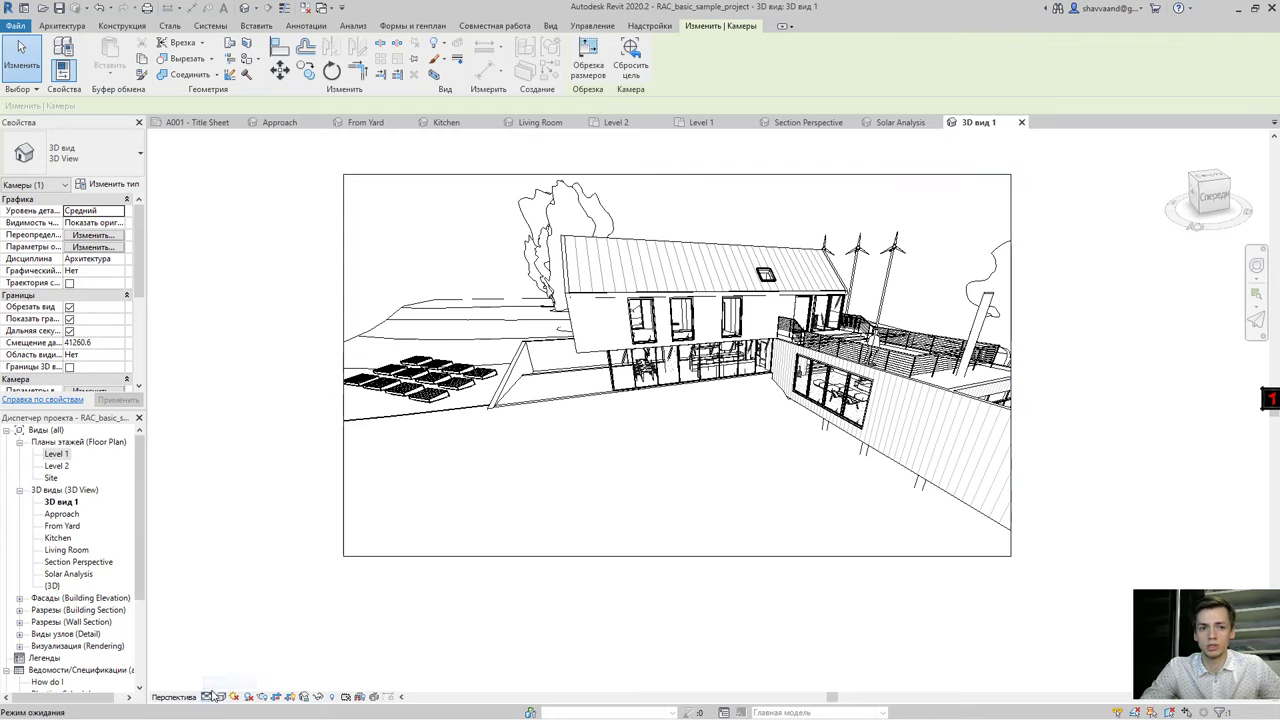
click(220, 697)
- Switch the camera view to Shaded and orbit toward the house's long side
click(234, 658)
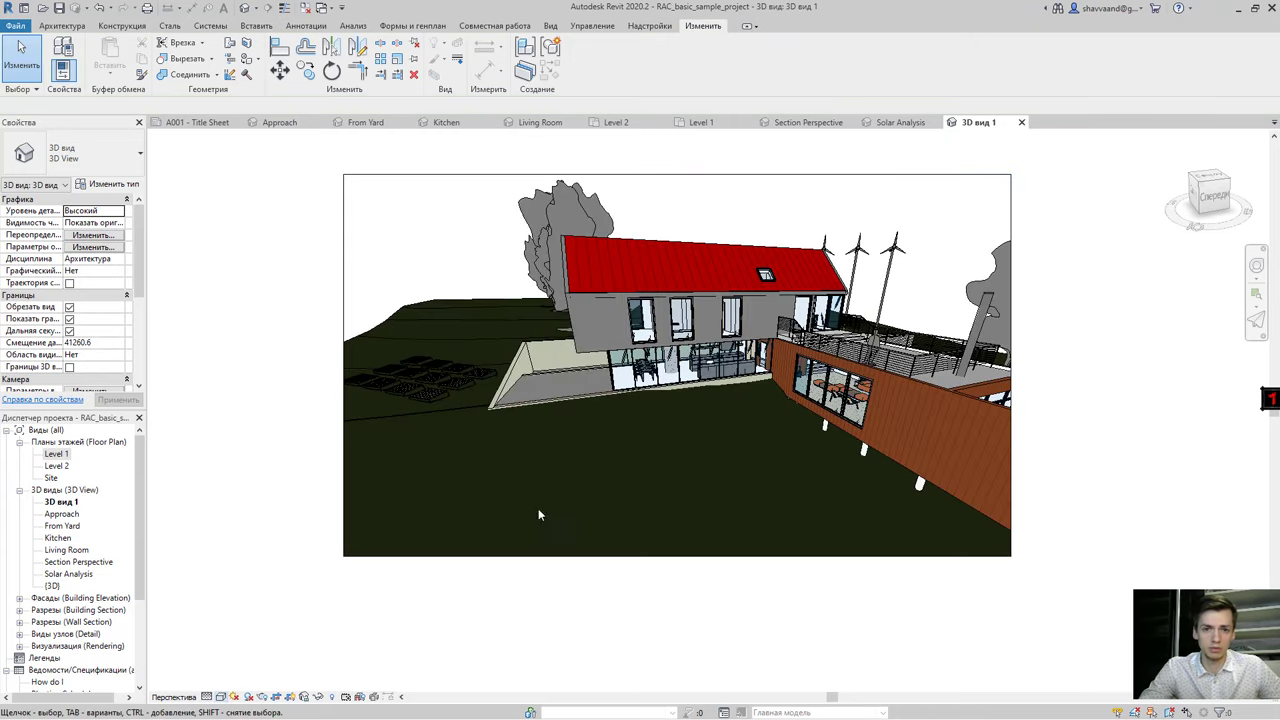
mouse_move(674, 396)
shift+middle_down()
mouse_move(782, 451)
mouse_move(764, 450)
shift+middle_up()
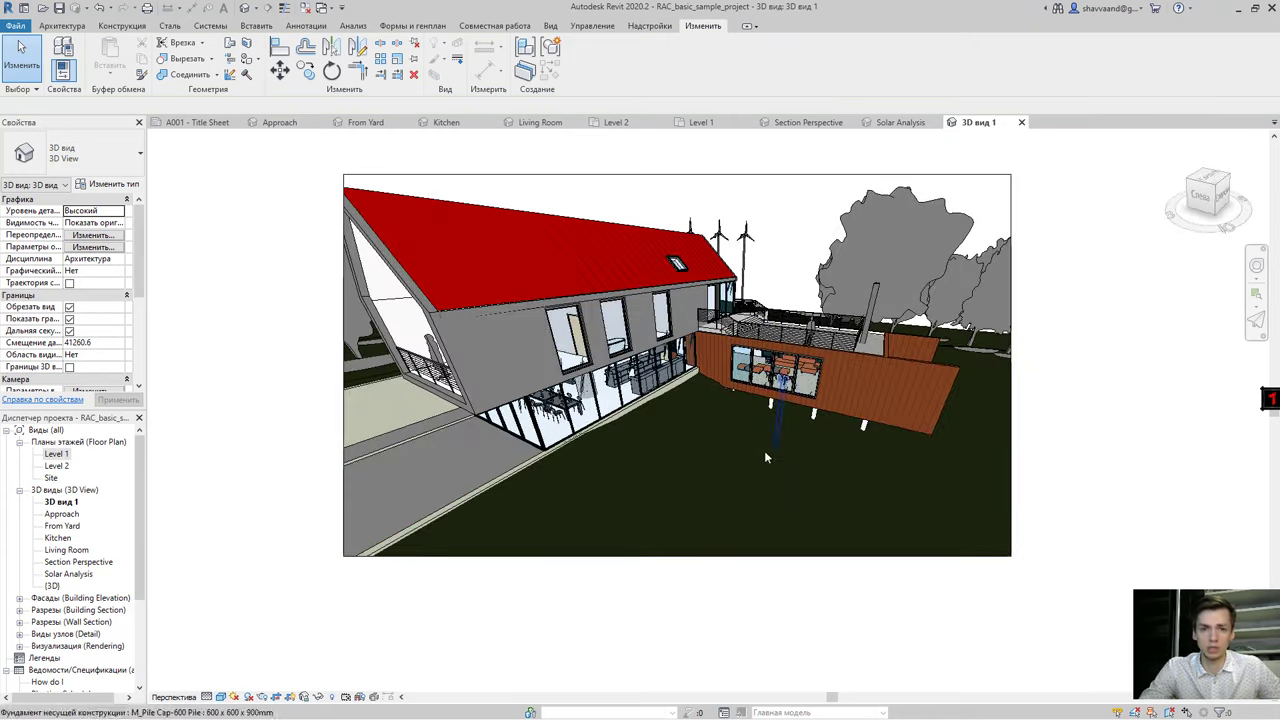
shift+middle_drag(669, 451, 760, 440)
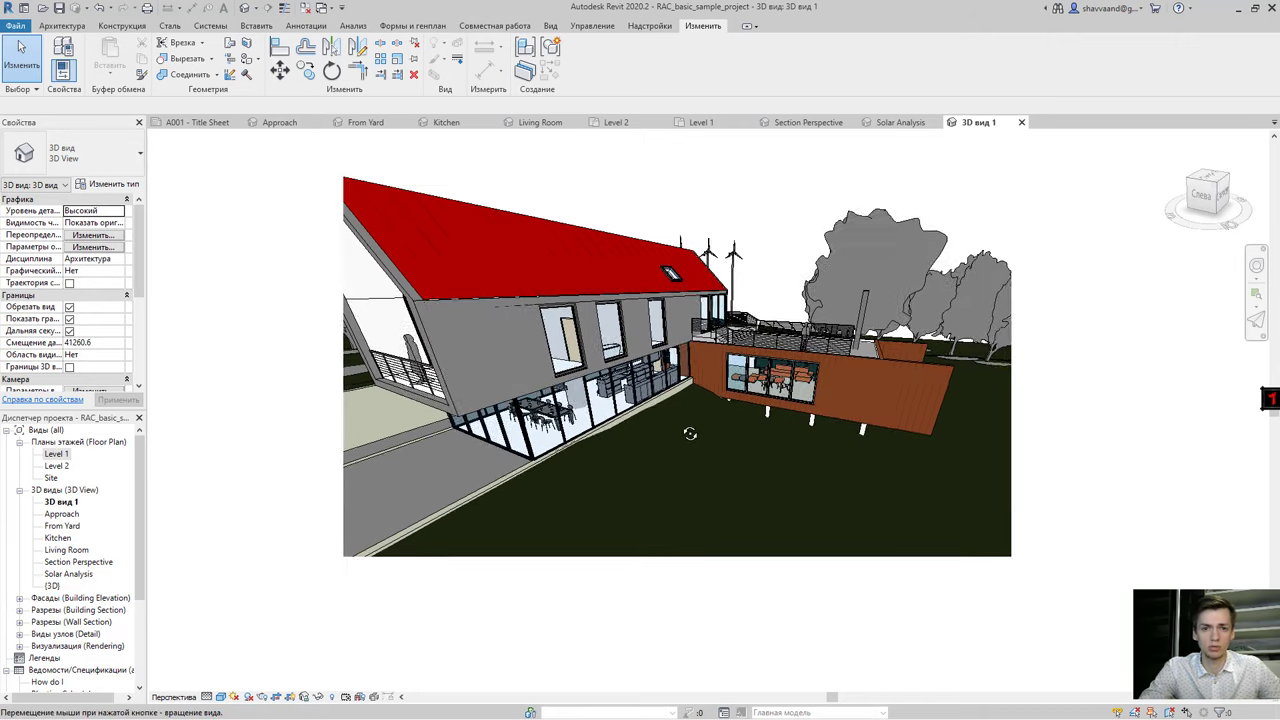
- Use the navigation wheel to set a pivot on the building and orbit to the gable end
click(1256, 285)
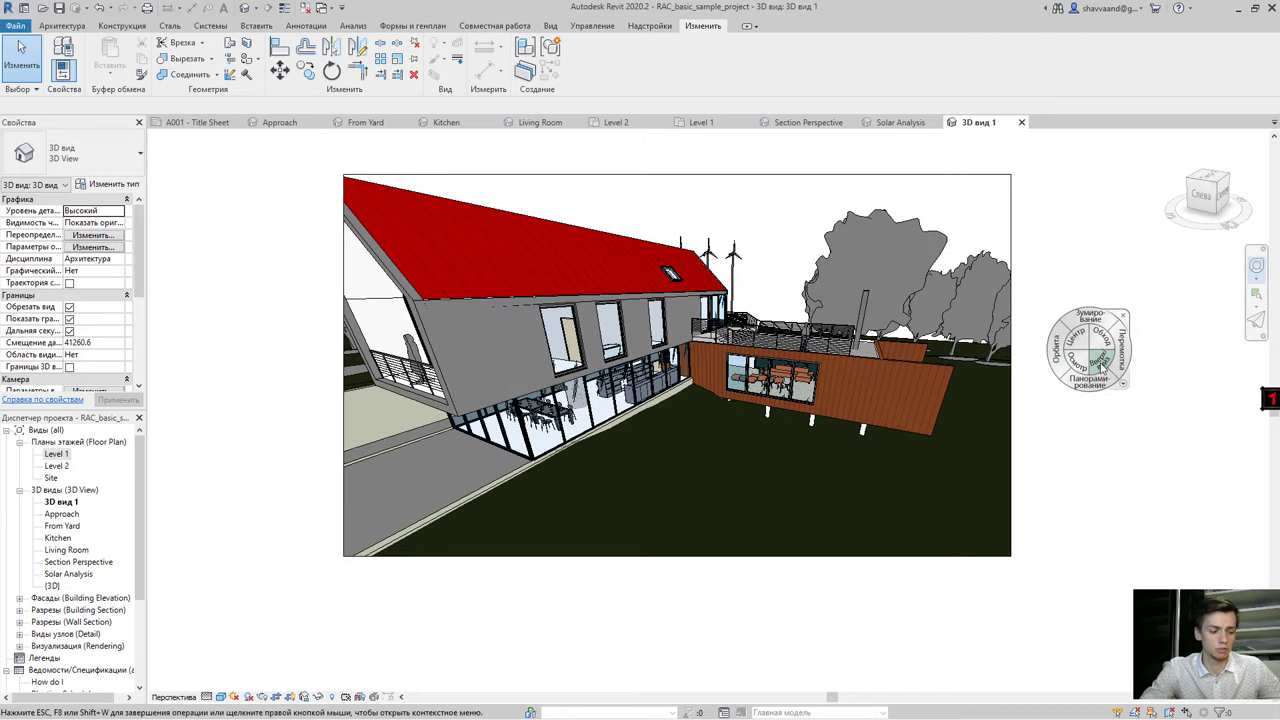
drag(1073, 335, 505, 350)
drag(600, 400, 705, 450)
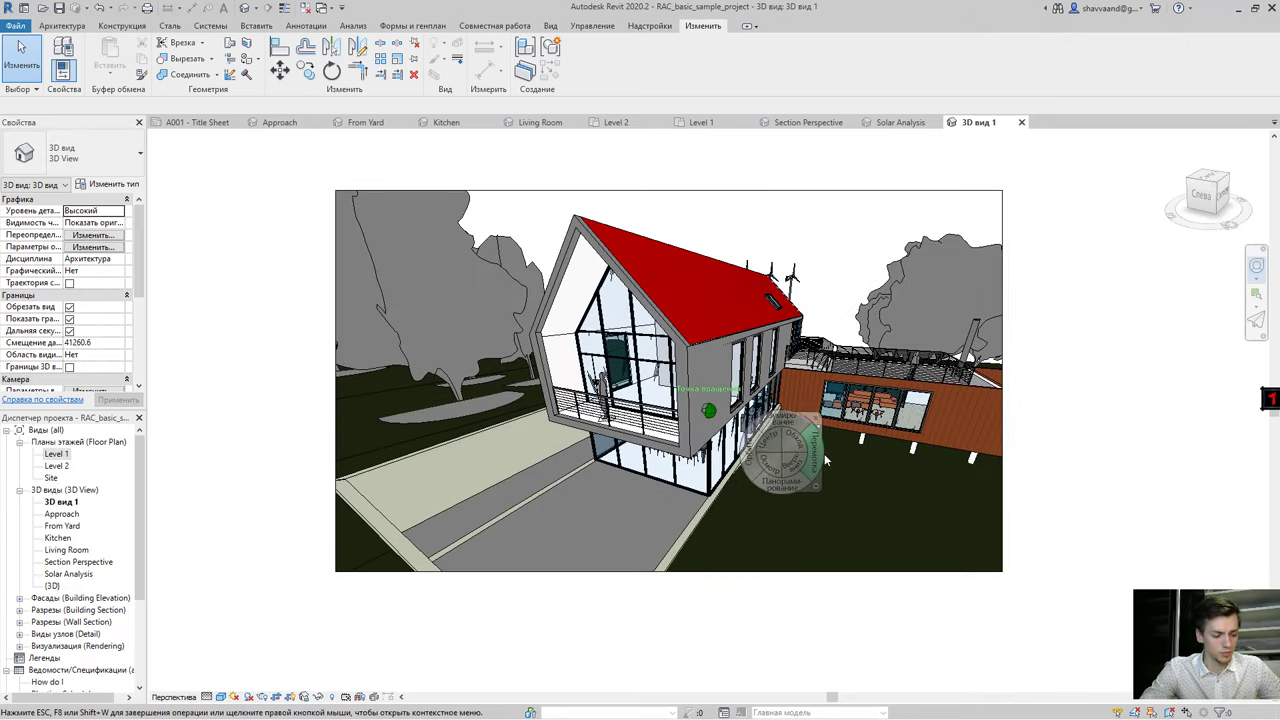
key(Escape)
- Orbit further around the house, selecting the glazed curtain wall under the gable
shift+middle_drag(819, 421, 797, 433)
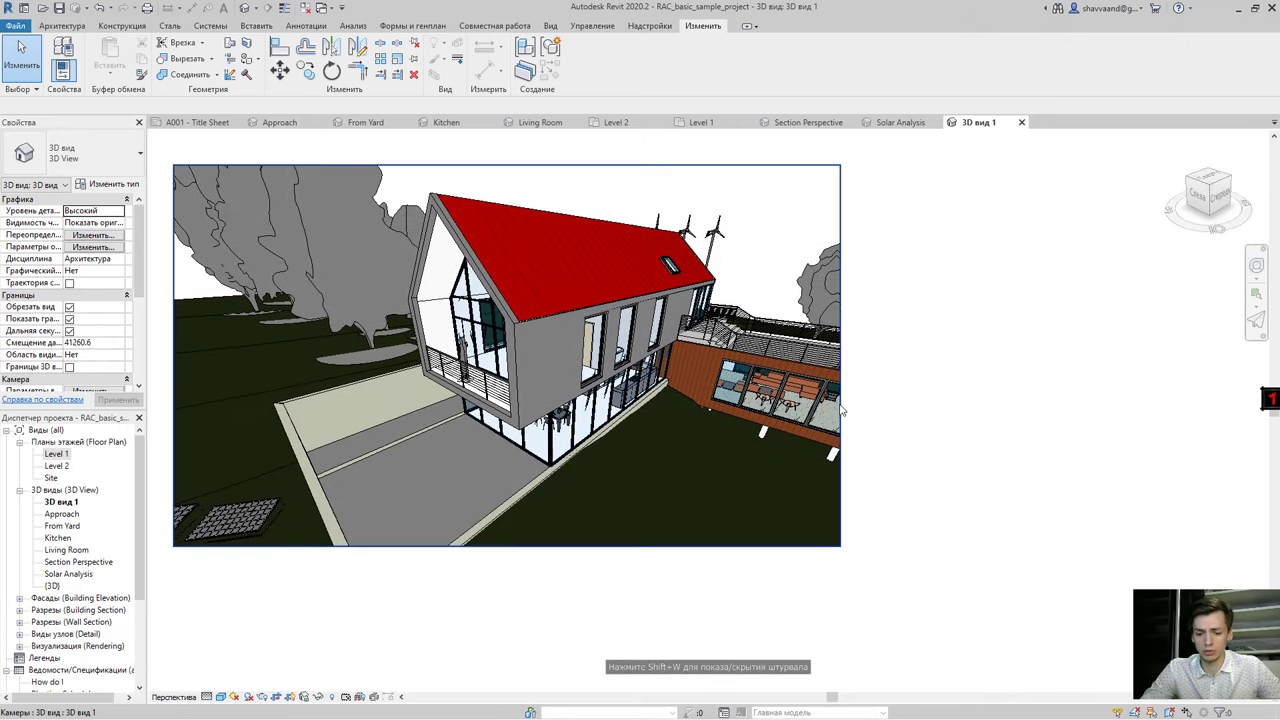
click(626, 422)
mouse_move(689, 430)
shift+middle_down()
mouse_move(667, 441)
mouse_move(509, 429)
mouse_move(466, 494)
mouse_move(626, 487)
mouse_move(889, 354)
mouse_move(966, 337)
mouse_move(817, 379)
mouse_move(960, 338)
shift+middle_up()
scroll(97, 563, down, 2)
- Expand the Rendering views and open the Approach and From Yard renderings
scroll(97, 563, down, 2)
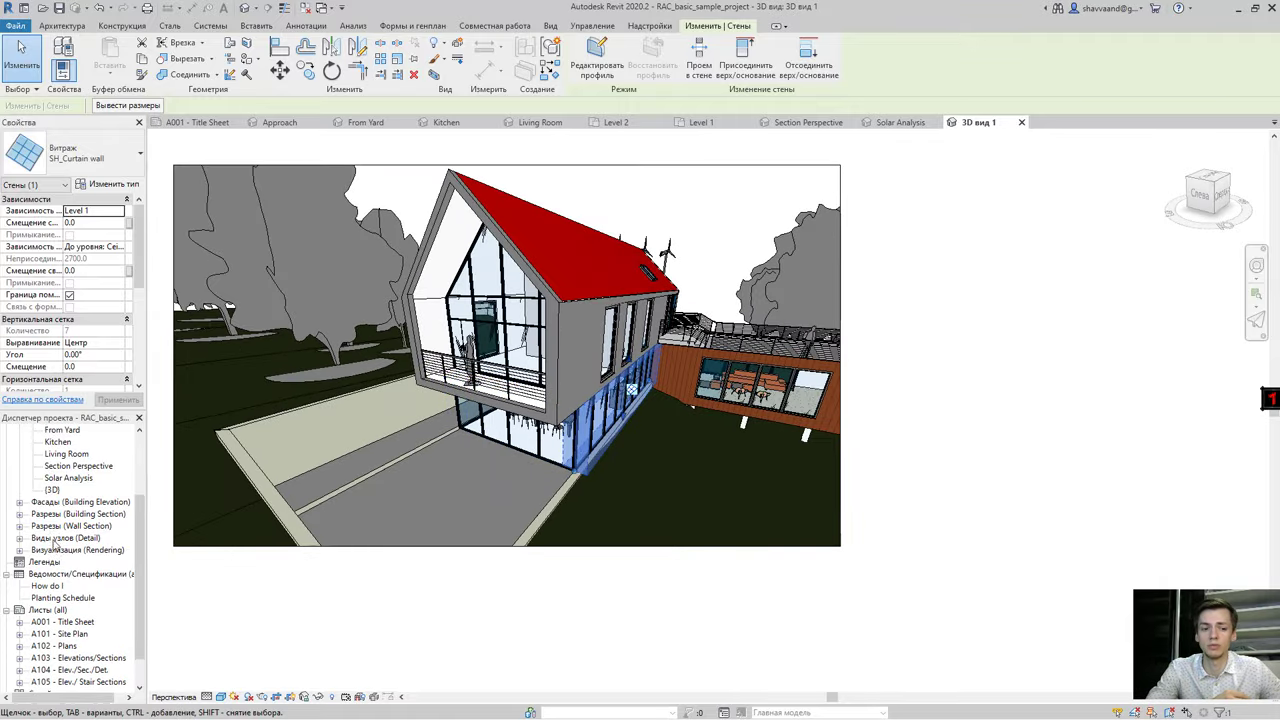
click(18, 545)
click(19, 540)
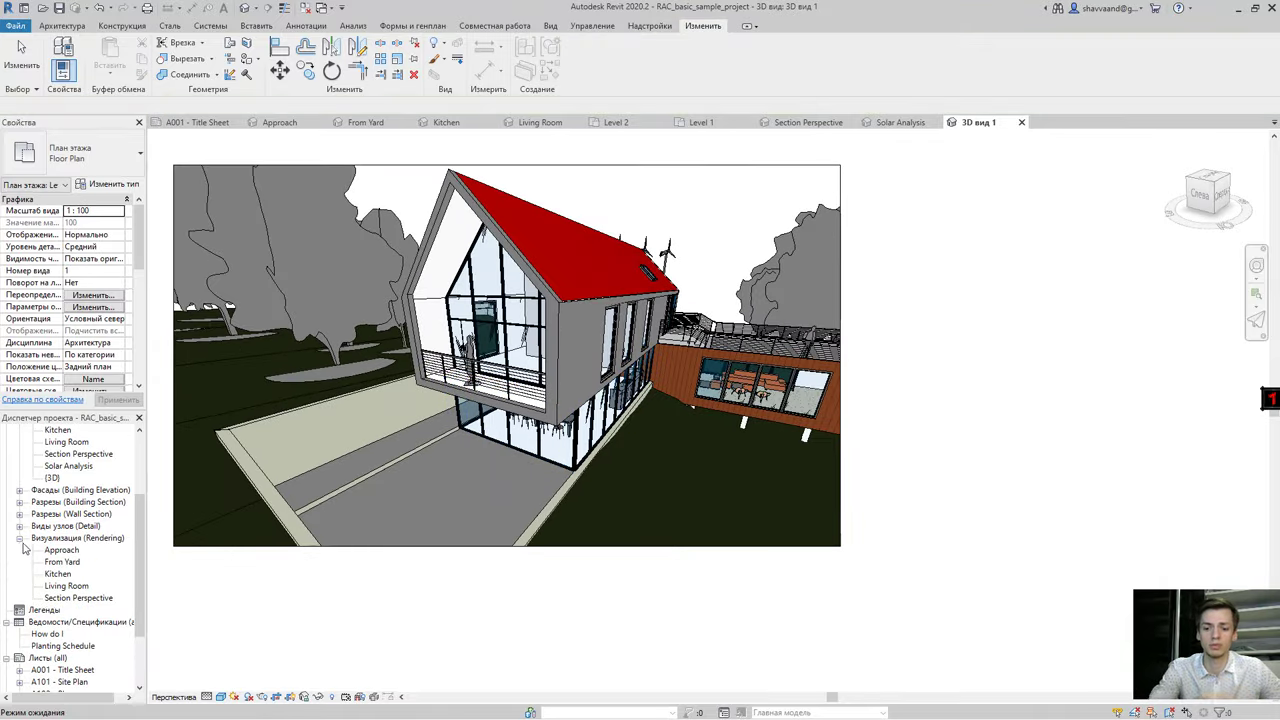
double_click(52, 552)
double_click(62, 562)
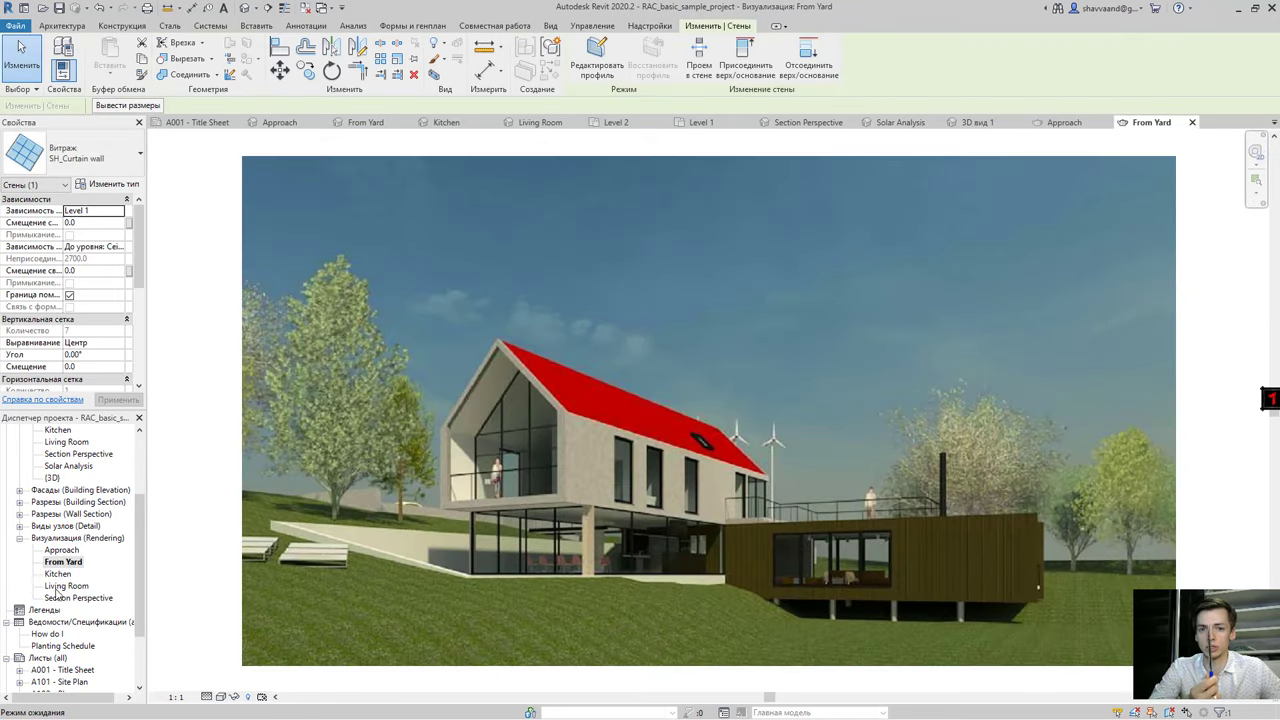
- Open the Kitchen, Living Room and Section Perspective renderings, then A001 - Title Sheet
double_click(58, 575)
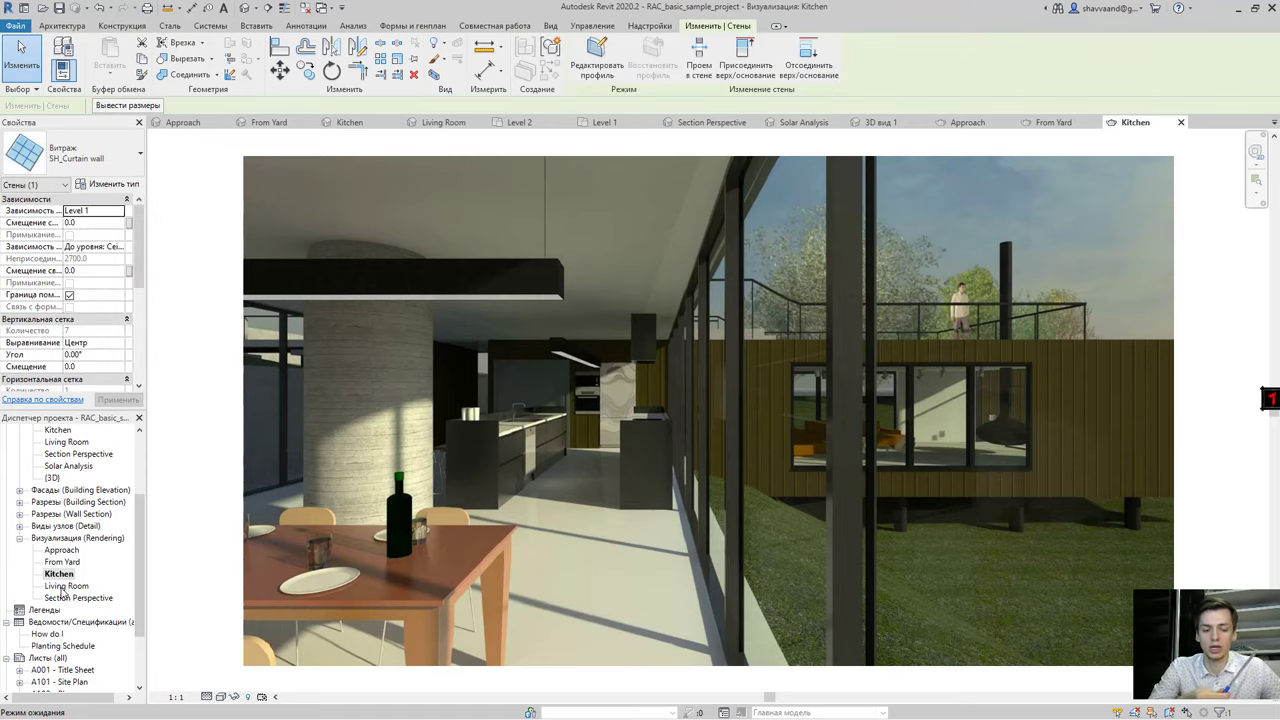
double_click(63, 587)
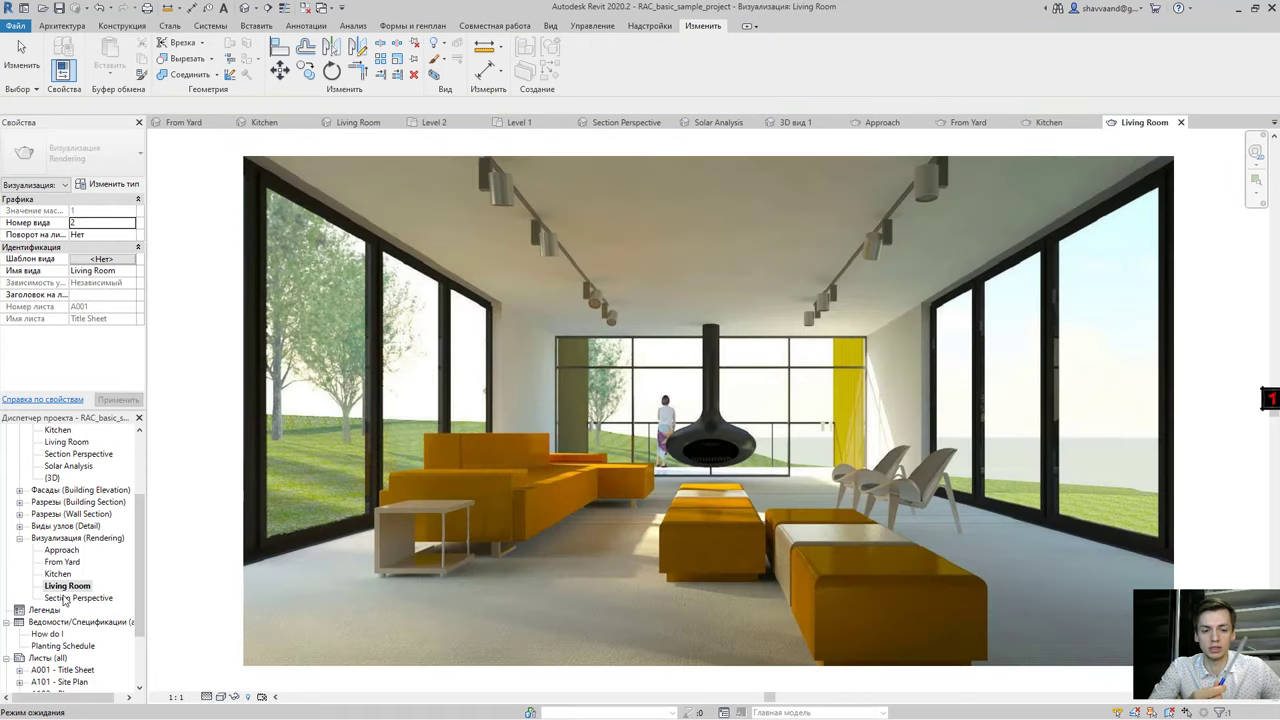
double_click(68, 598)
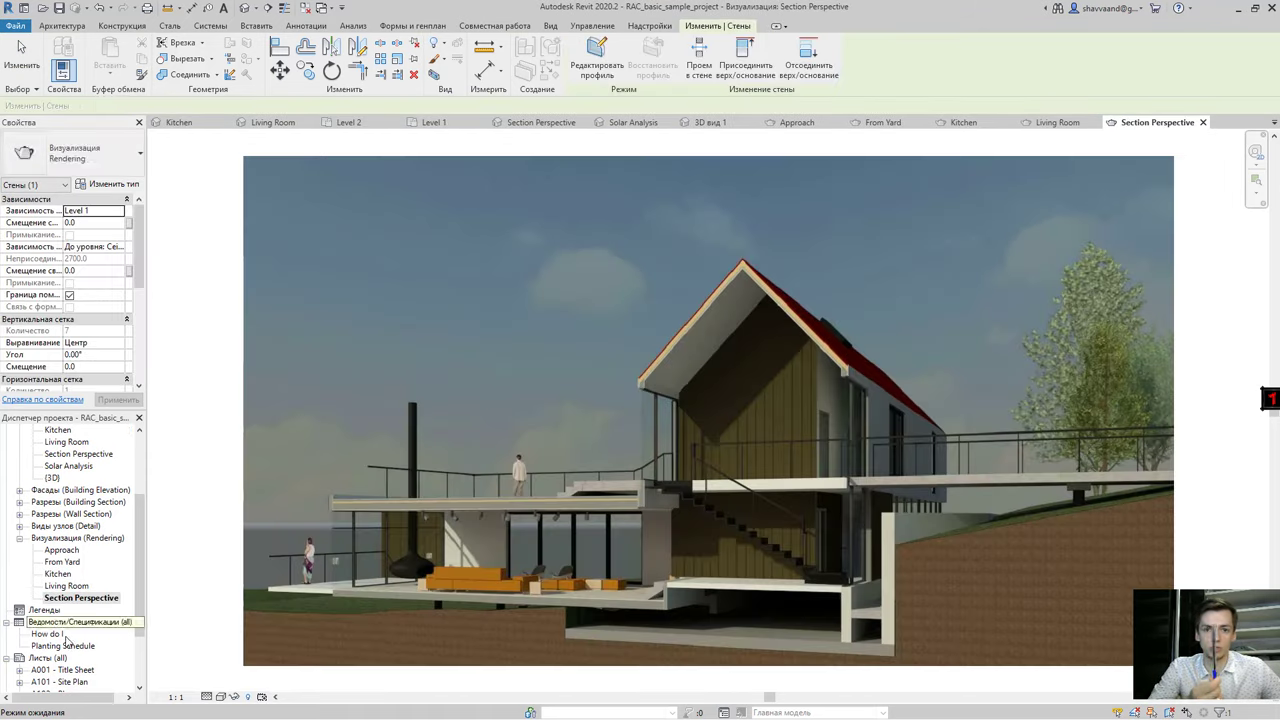
scroll(70, 605, down, 2)
double_click(67, 610)
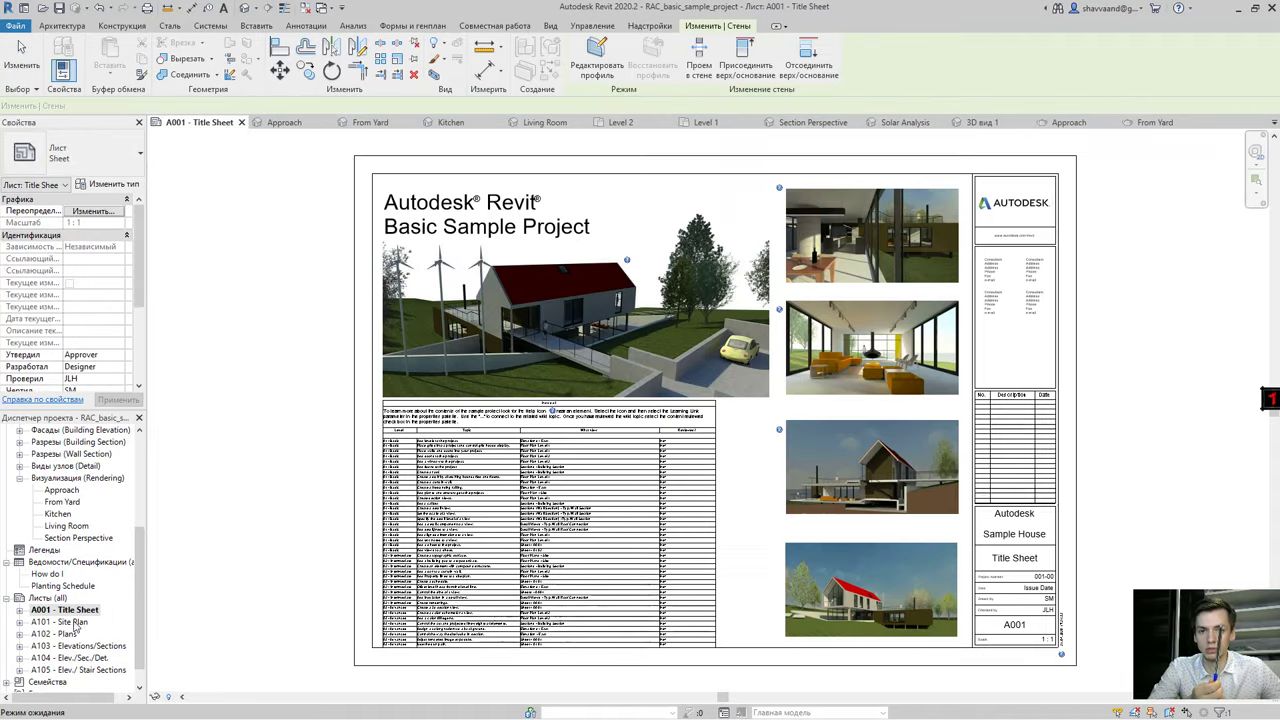
- Review sheets A101 Site Plan, A102 Plans and A103 Elevations/Sections
click(72, 623)
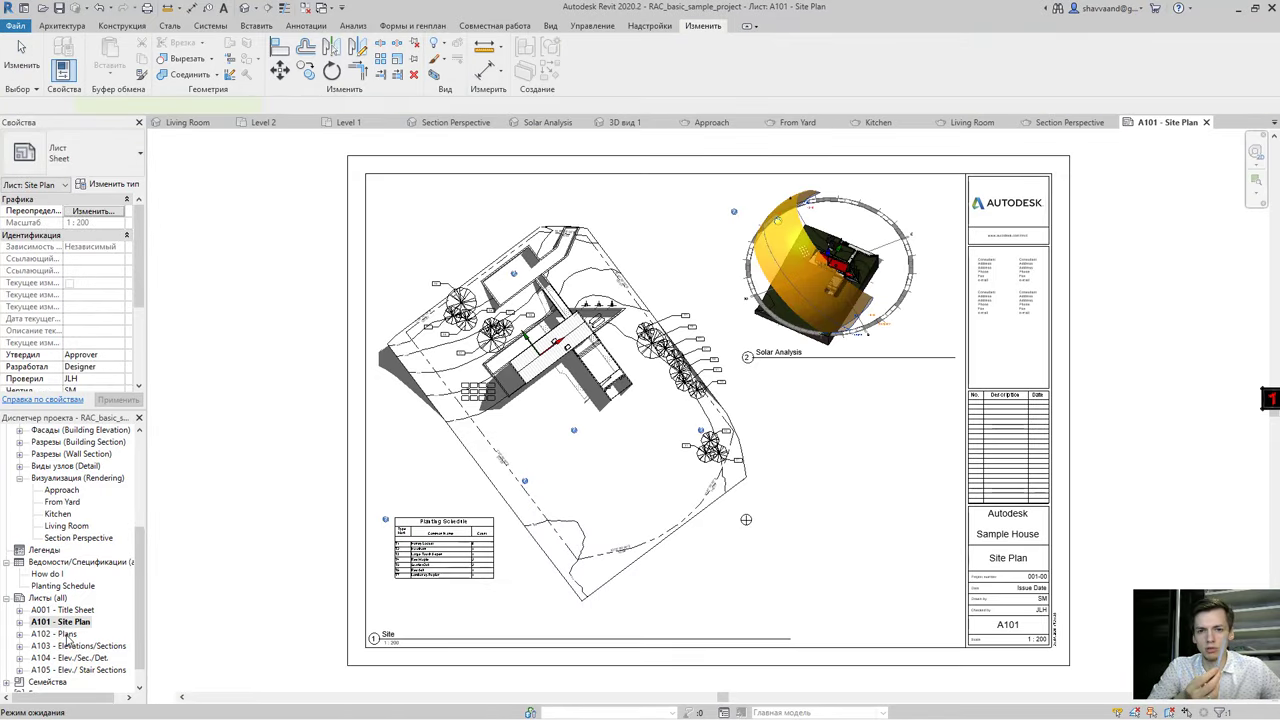
double_click(68, 634)
double_click(68, 646)
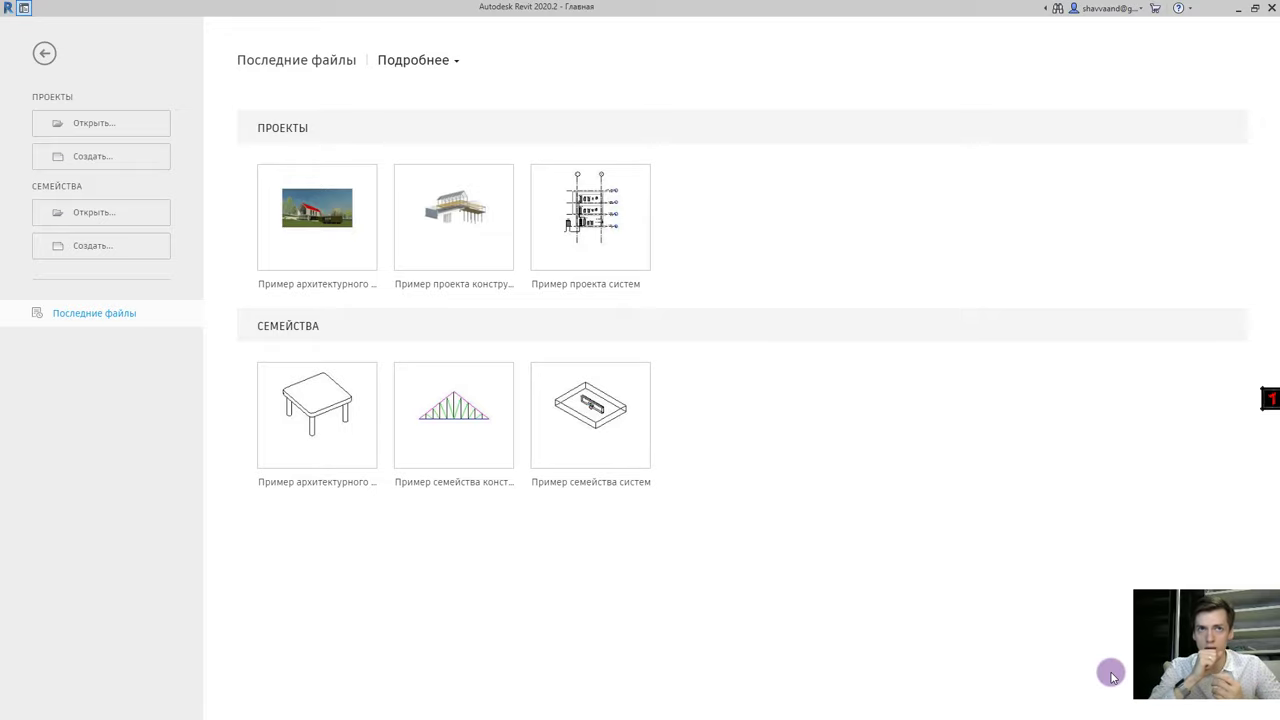
- Leave the Home screen and return to the sample project's A001 - Title Sheet
click(308, 227)
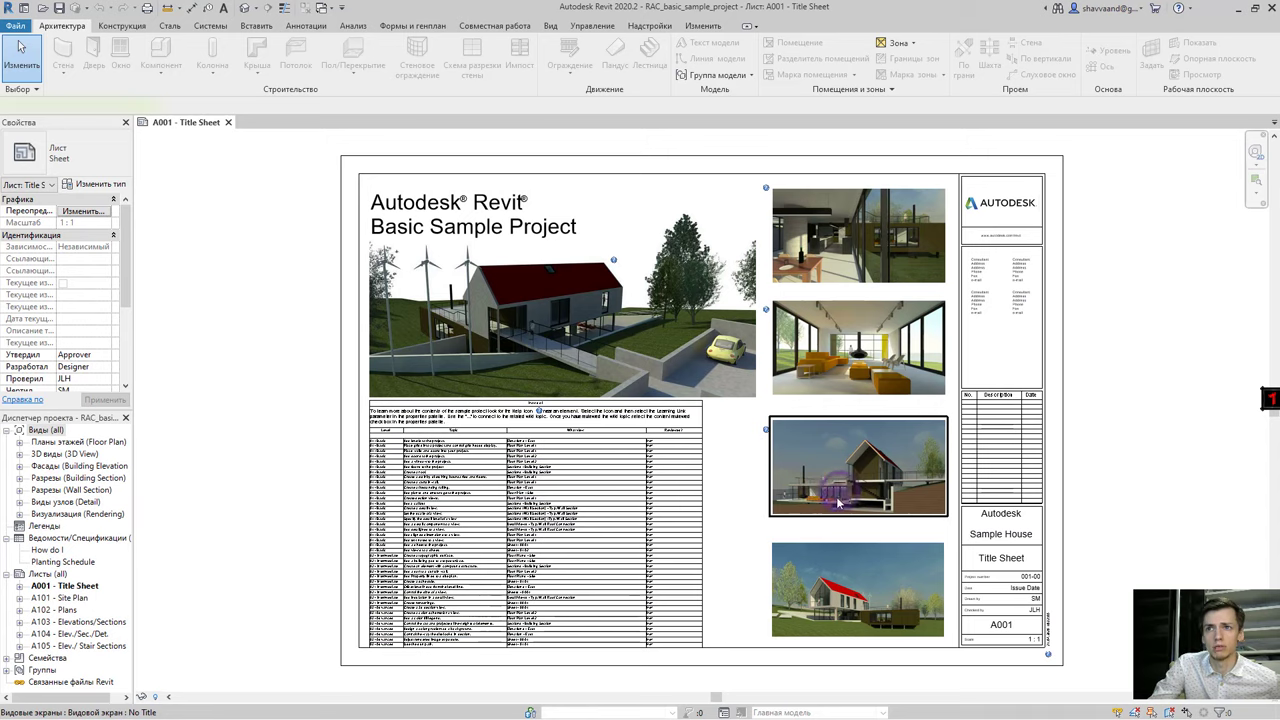
- Open the default {3D} view and orbit around the house to a lower side view
click(757, 506)
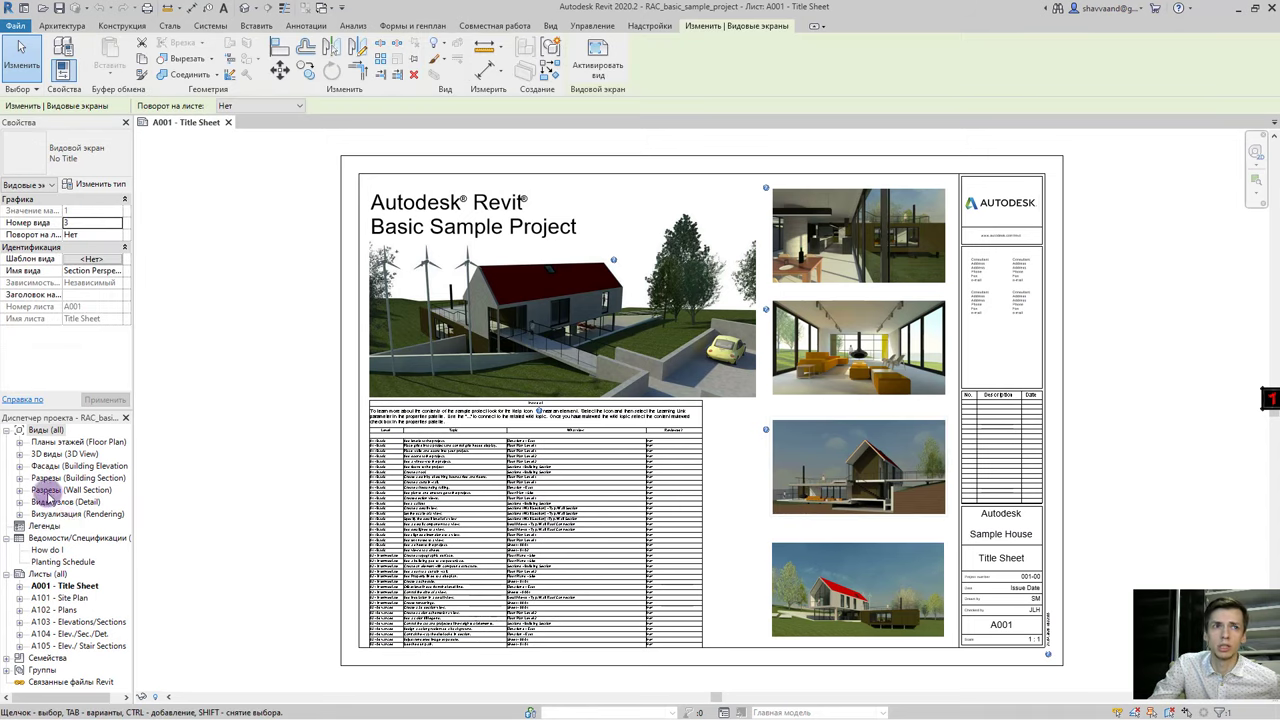
click(19, 454)
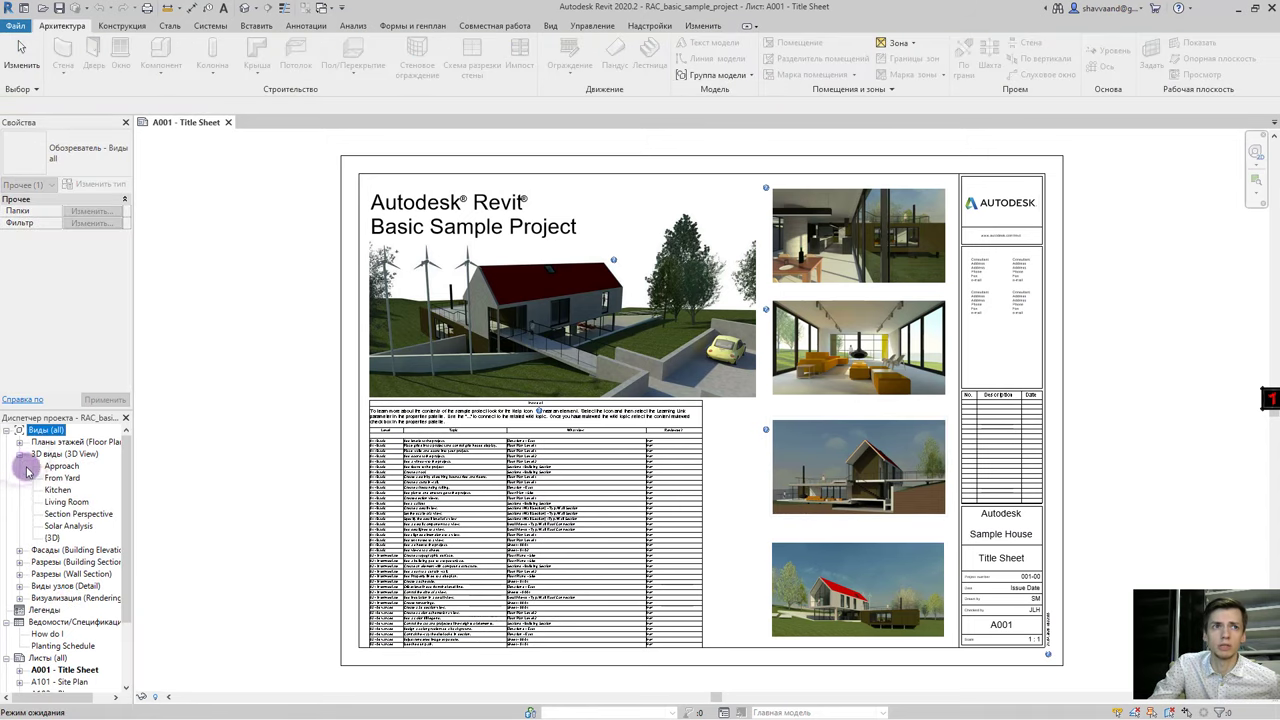
click(52, 538)
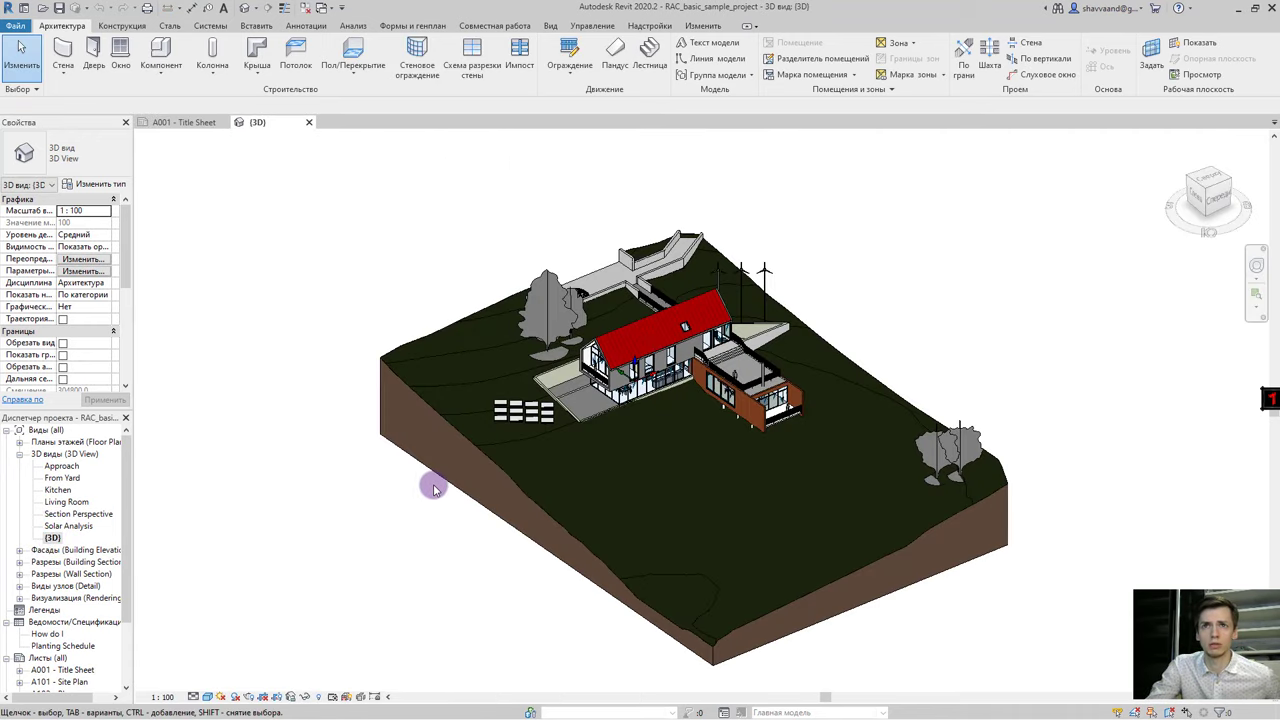
mouse_move(668, 331)
shift+middle_down()
mouse_move(838, 290)
mouse_move(763, 246)
mouse_move(751, 338)
mouse_move(457, 480)
shift+middle_up()
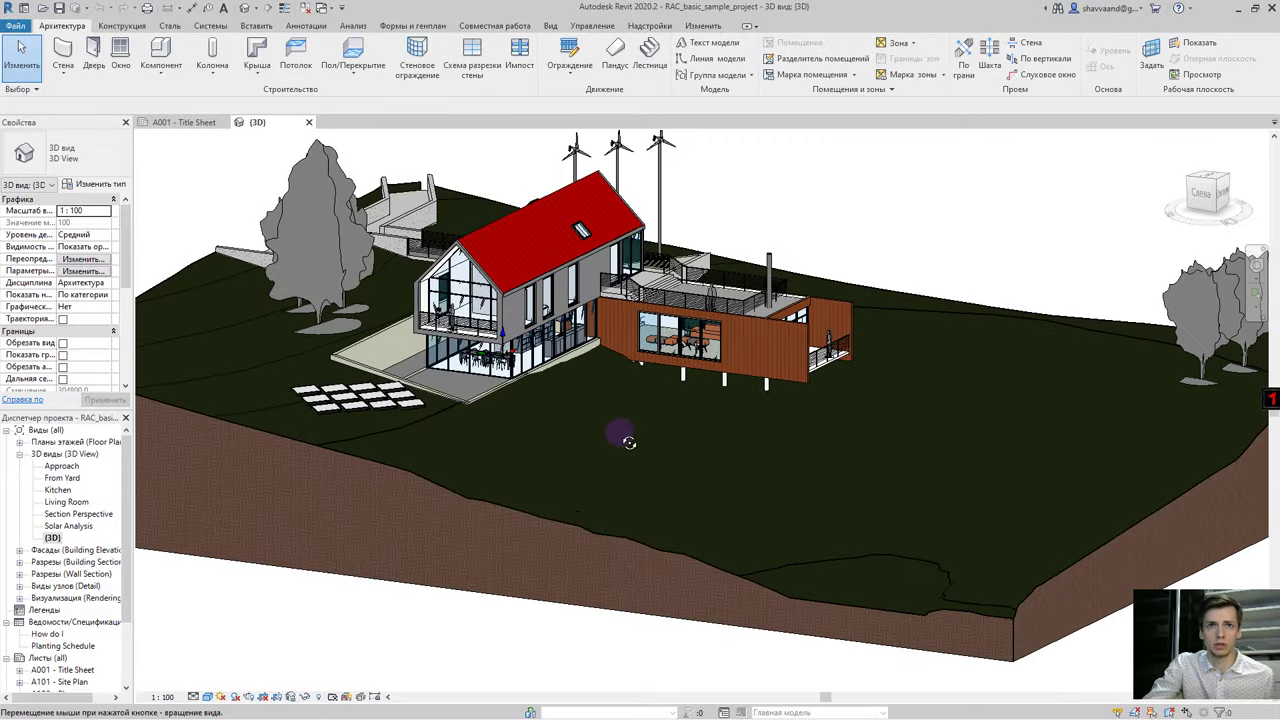
mouse_move(609, 434)
shift+middle_down()
mouse_move(371, 380)
mouse_move(293, 440)
mouse_move(400, 470)
mouse_move(450, 545)
shift+middle_up()
- Zoom in and render the {3D} view with the Ray Trace visual style
scroll(400, 470, up, 5)
click(207, 697)
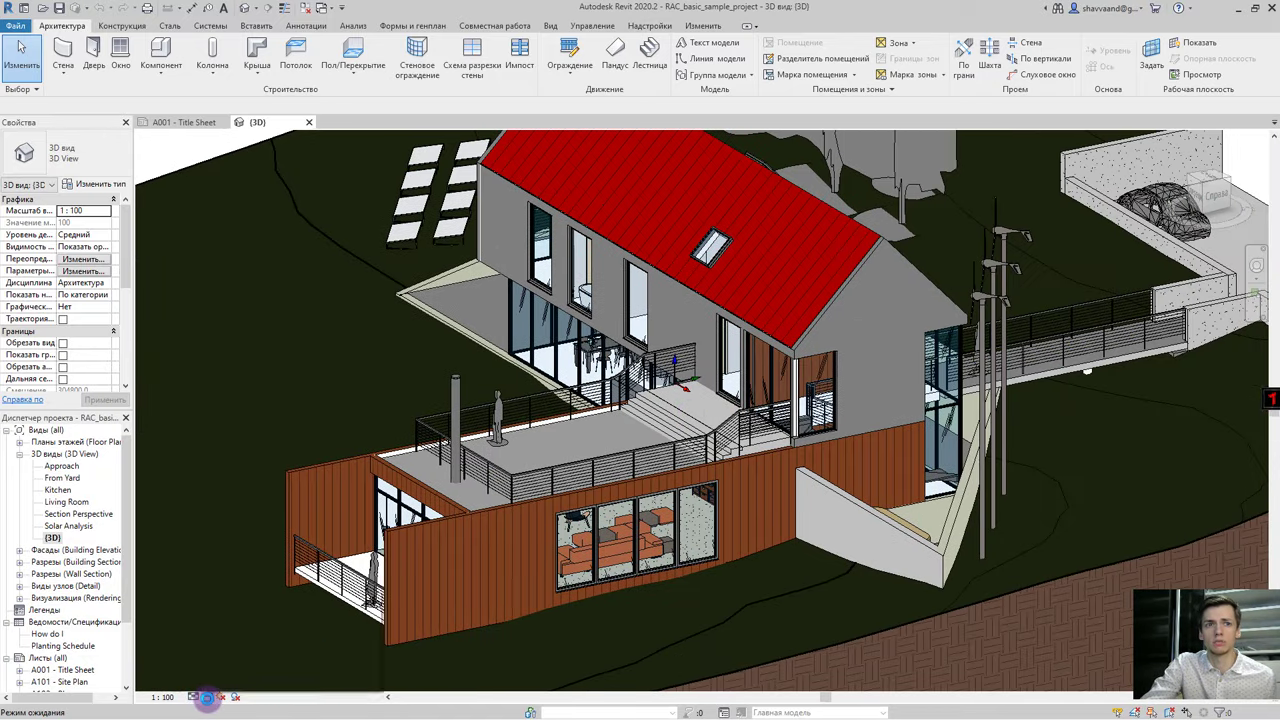
click(207, 698)
click(219, 686)
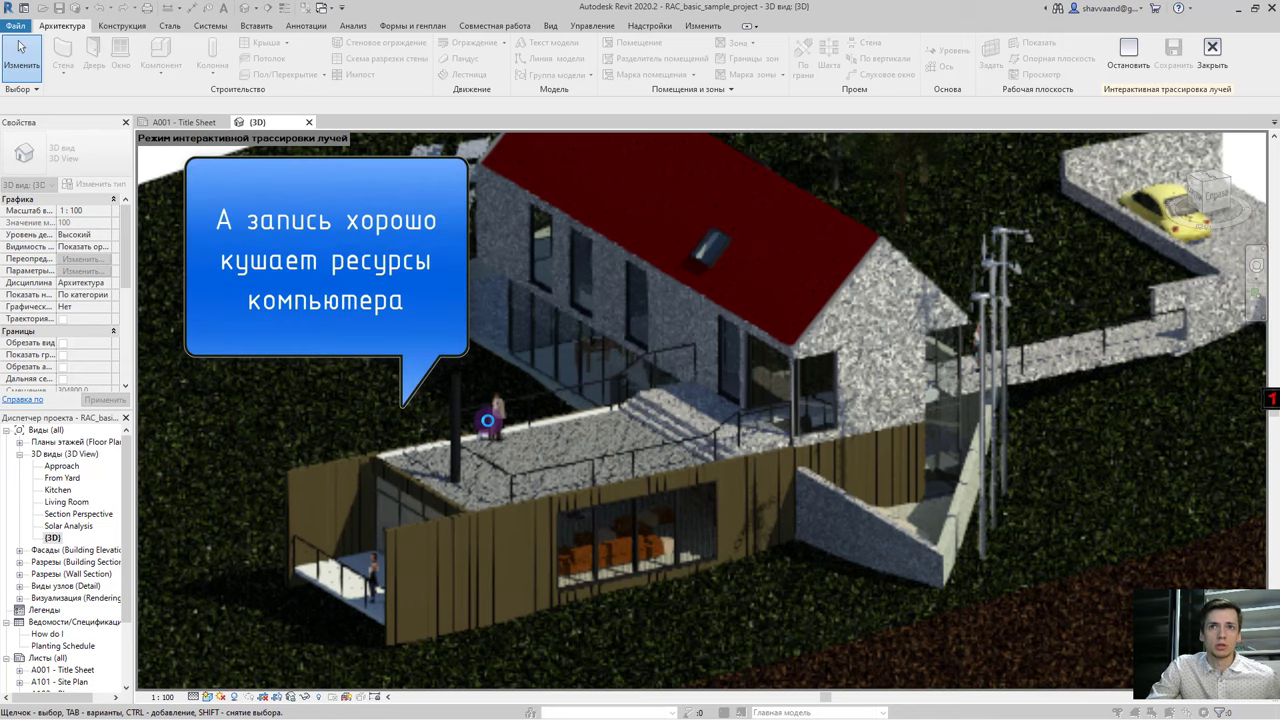
- Turn off ray tracing by setting the {3D} view's visual style to Realistic
click(208, 696)
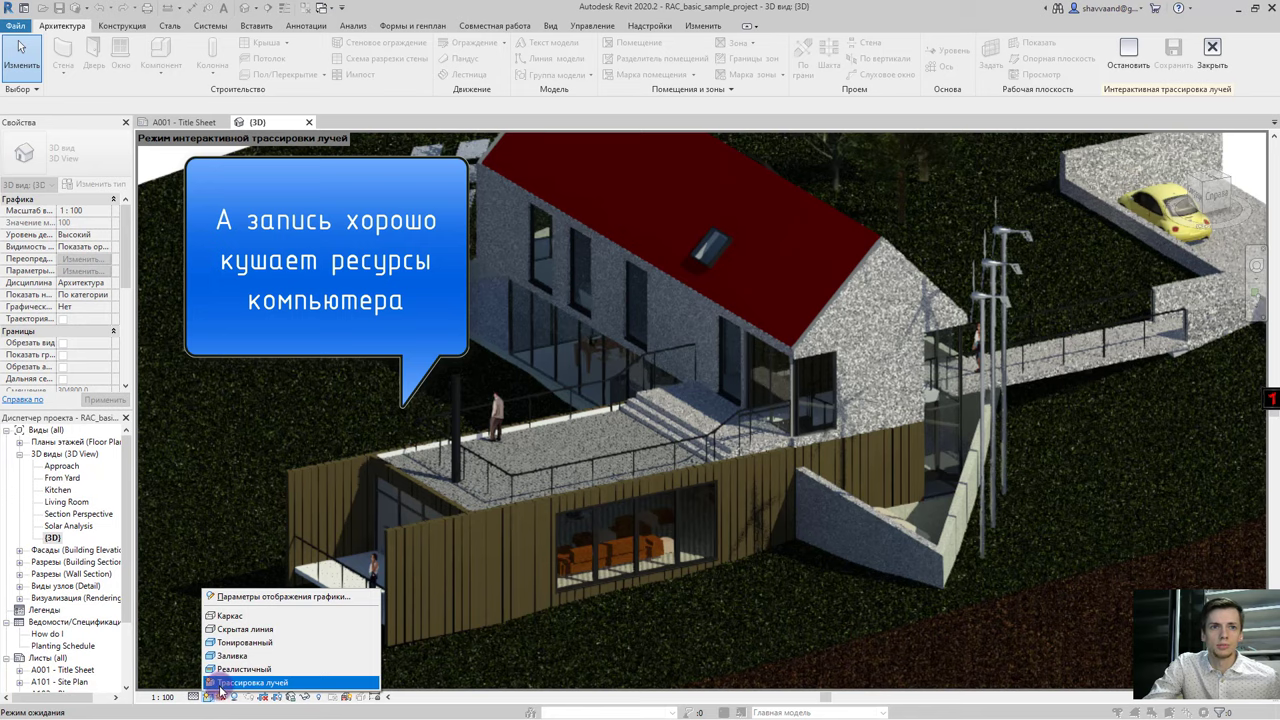
click(222, 688)
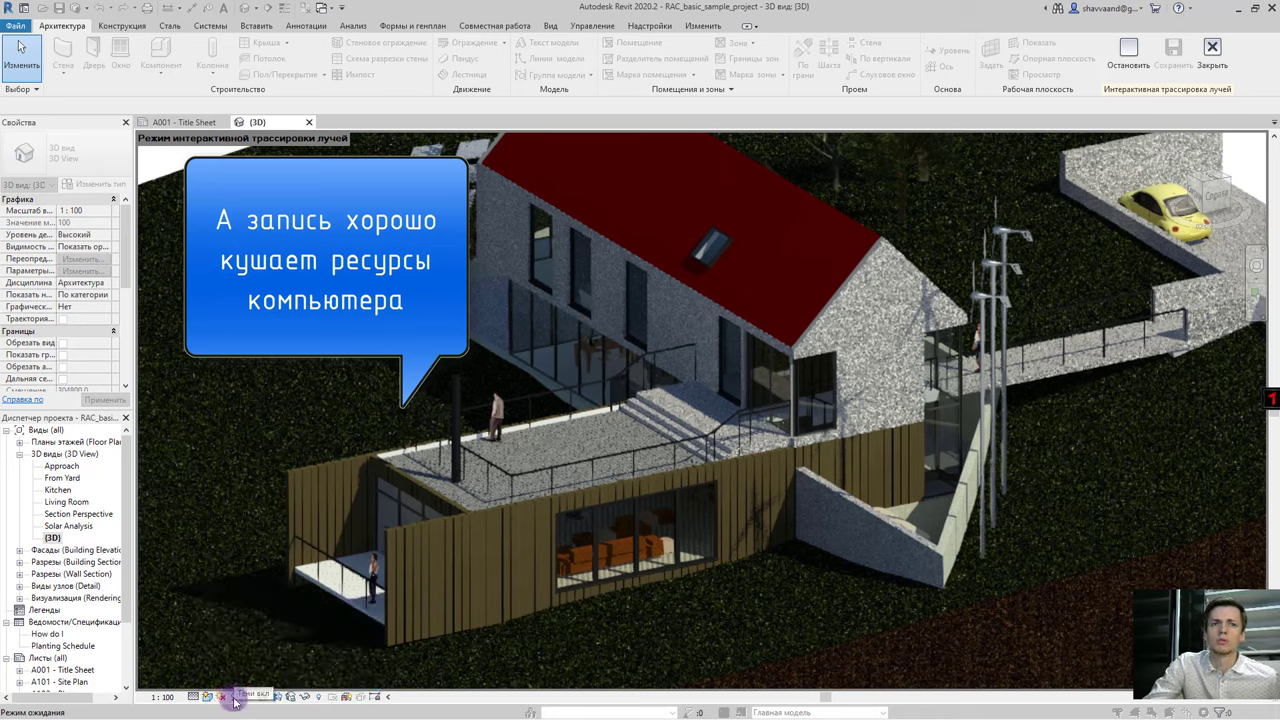
click(234, 698)
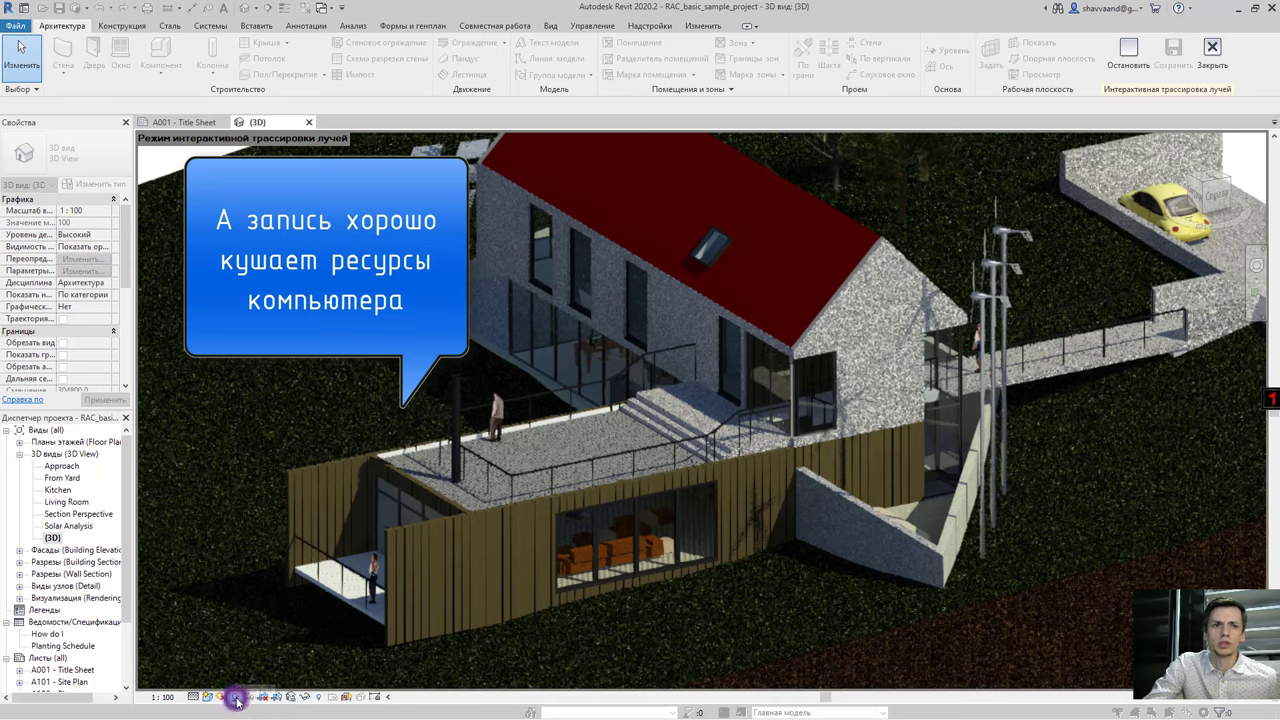
click(232, 668)
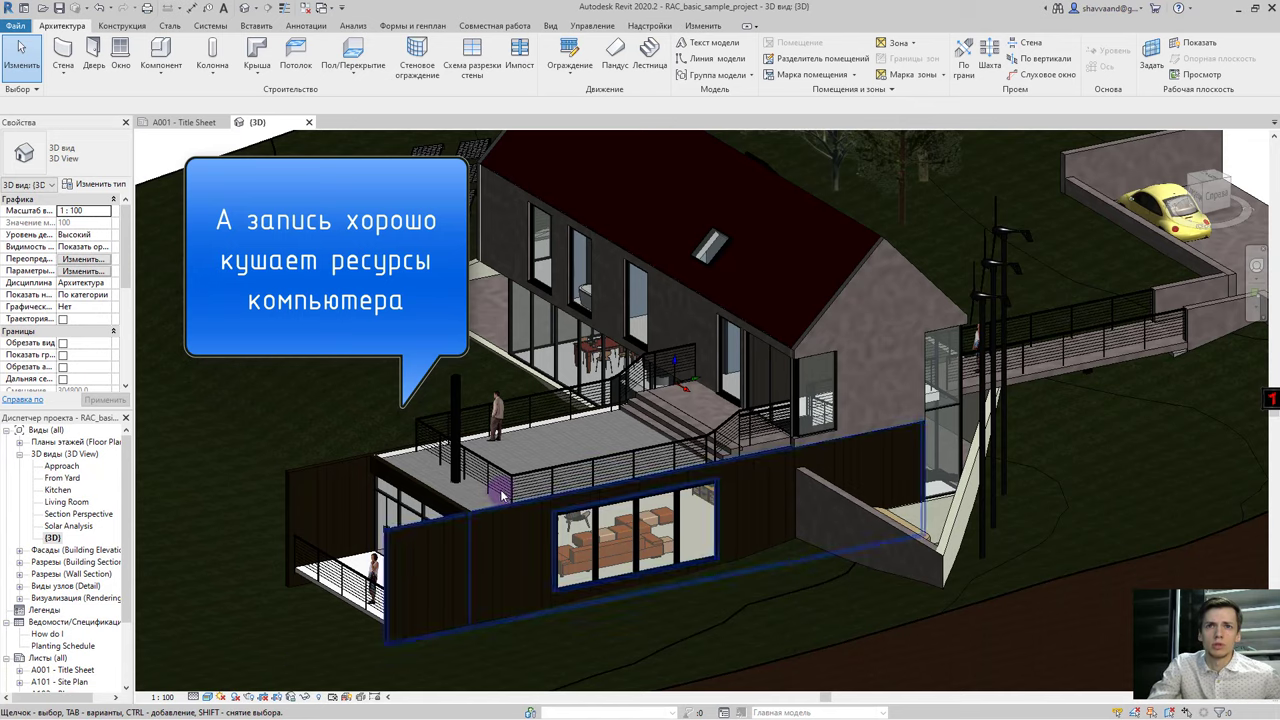
- Zoom to the terrace and upper-storey gable wall, then open the Solar Analysis 3D view
scroll(510, 490, up, 2)
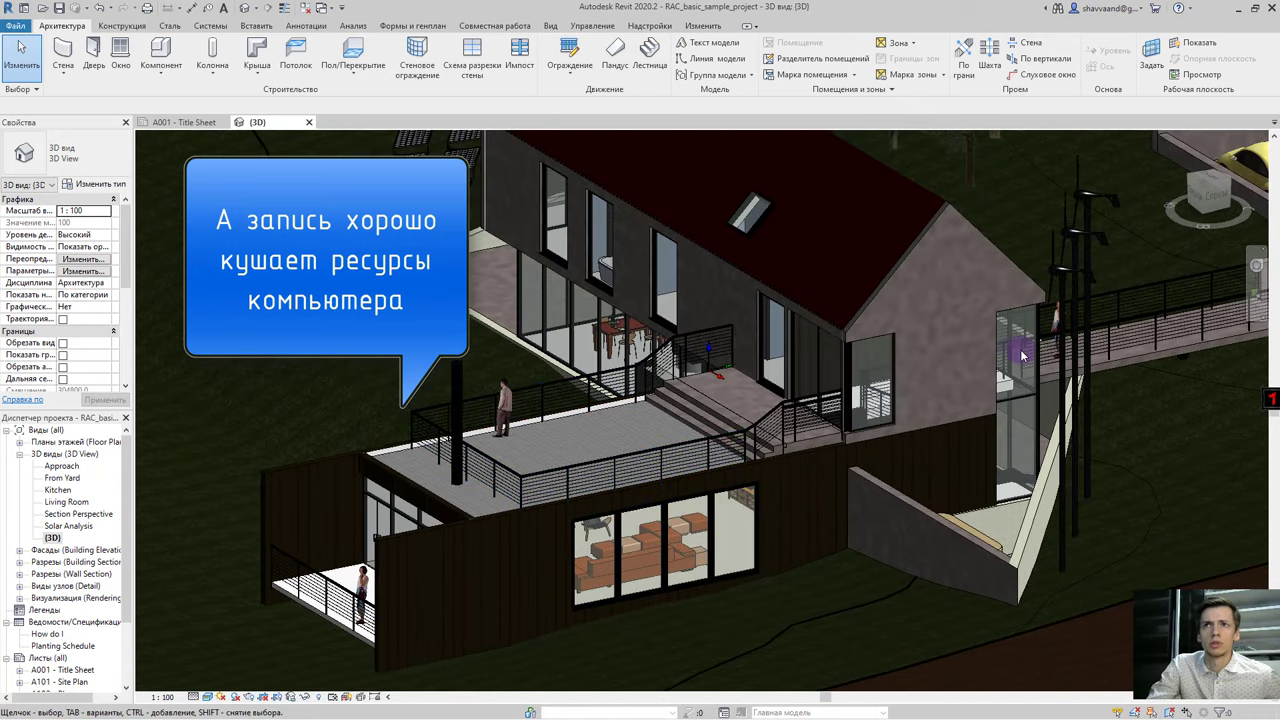
middle_drag(1030, 281, 915, 384)
middle_drag(857, 343, 799, 356)
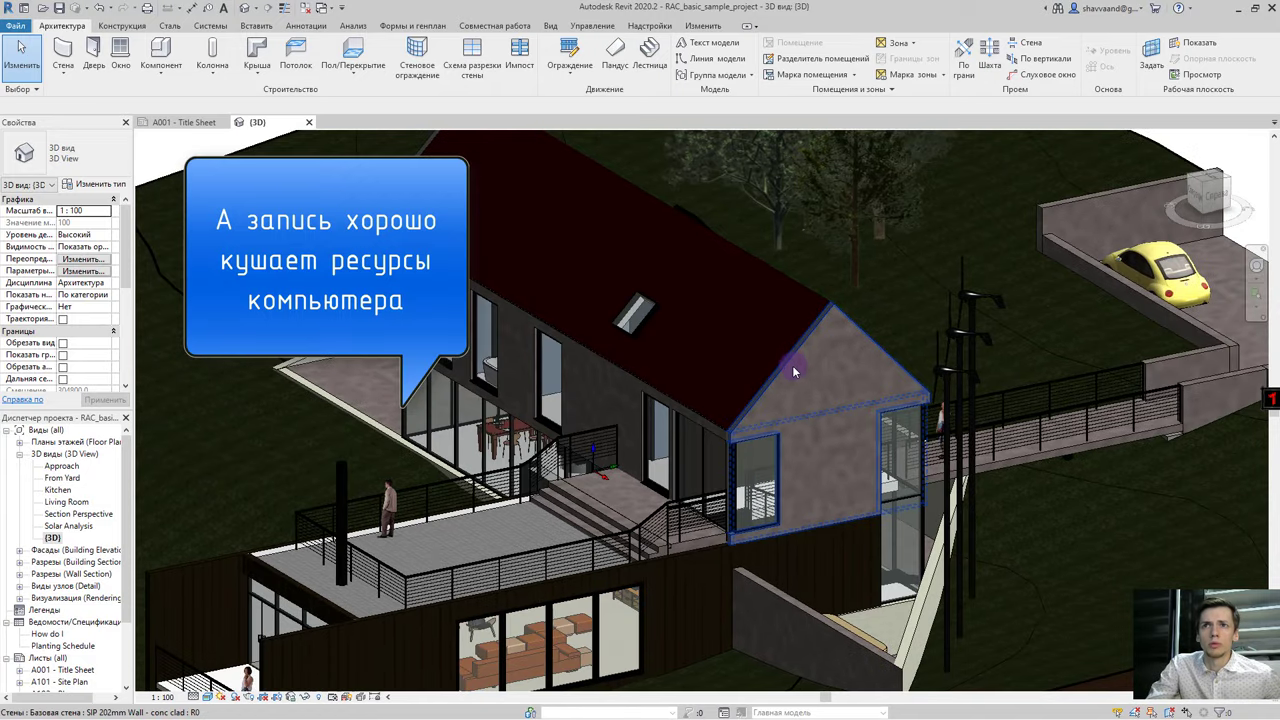
click(792, 367)
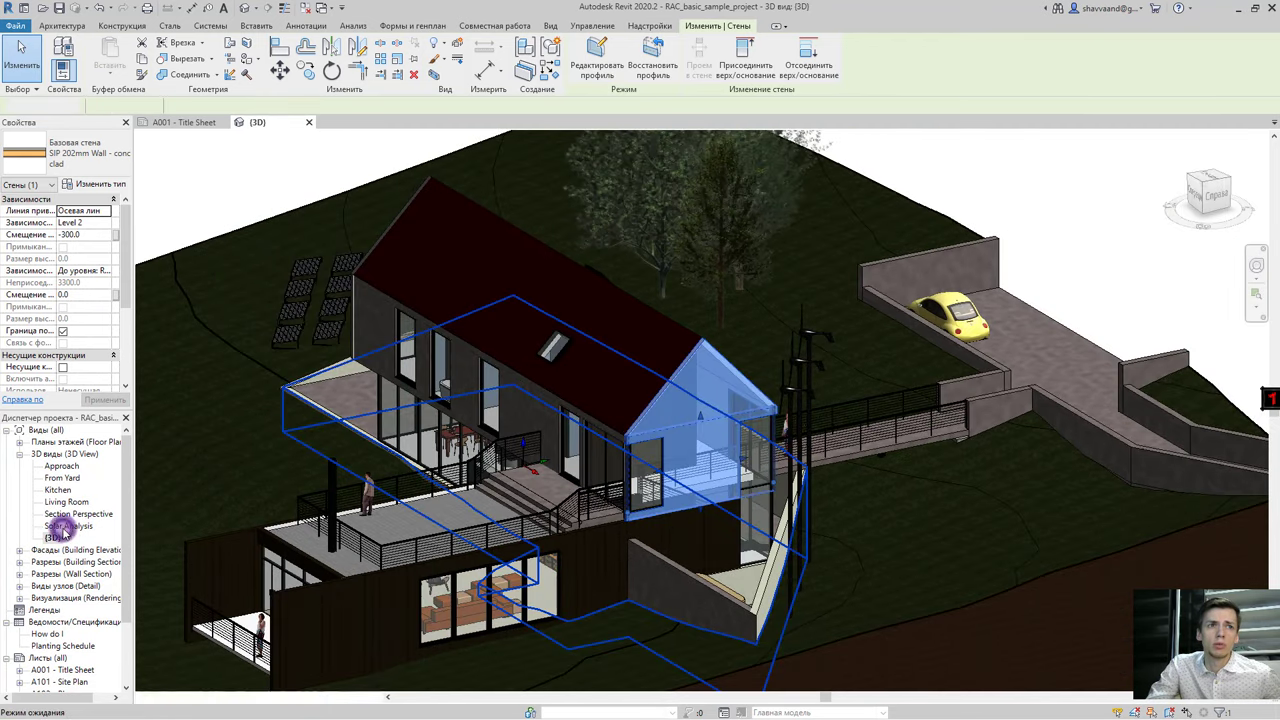
key(Escape)
double_click(46, 526)
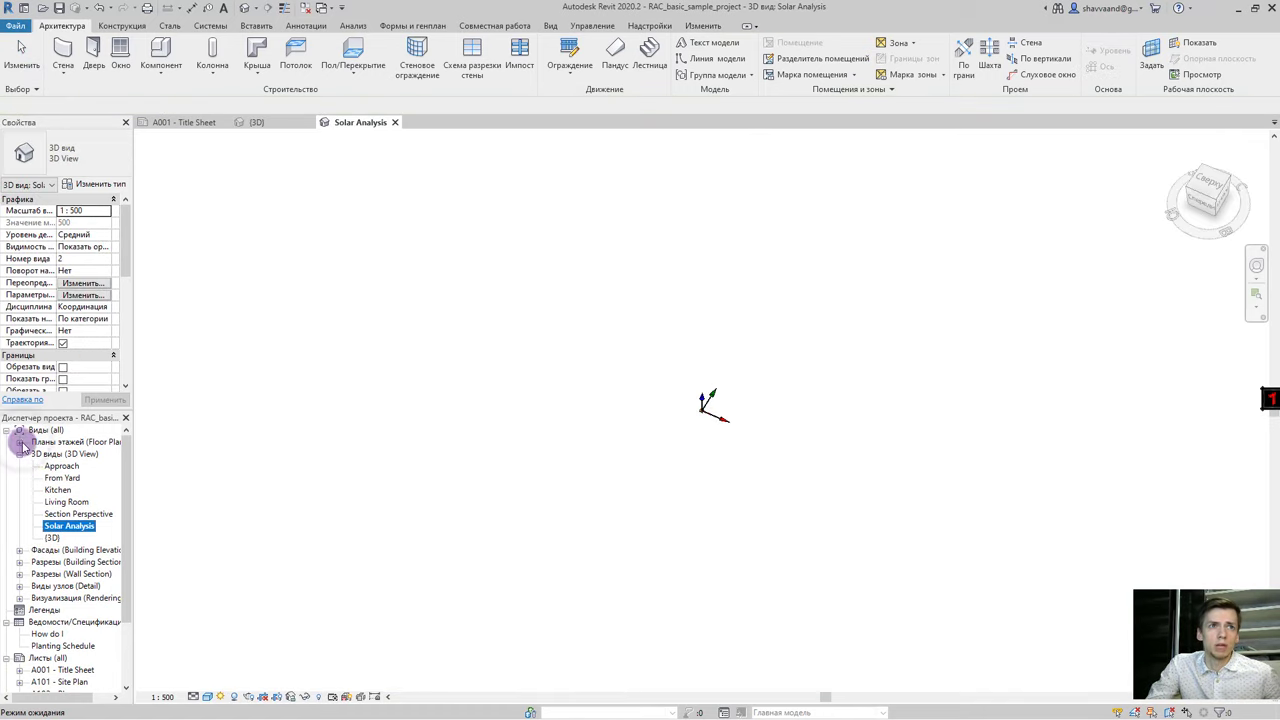
- Open the From Yard 3D view, then the Level 2 floor plan
click(61, 478)
double_click(61, 478)
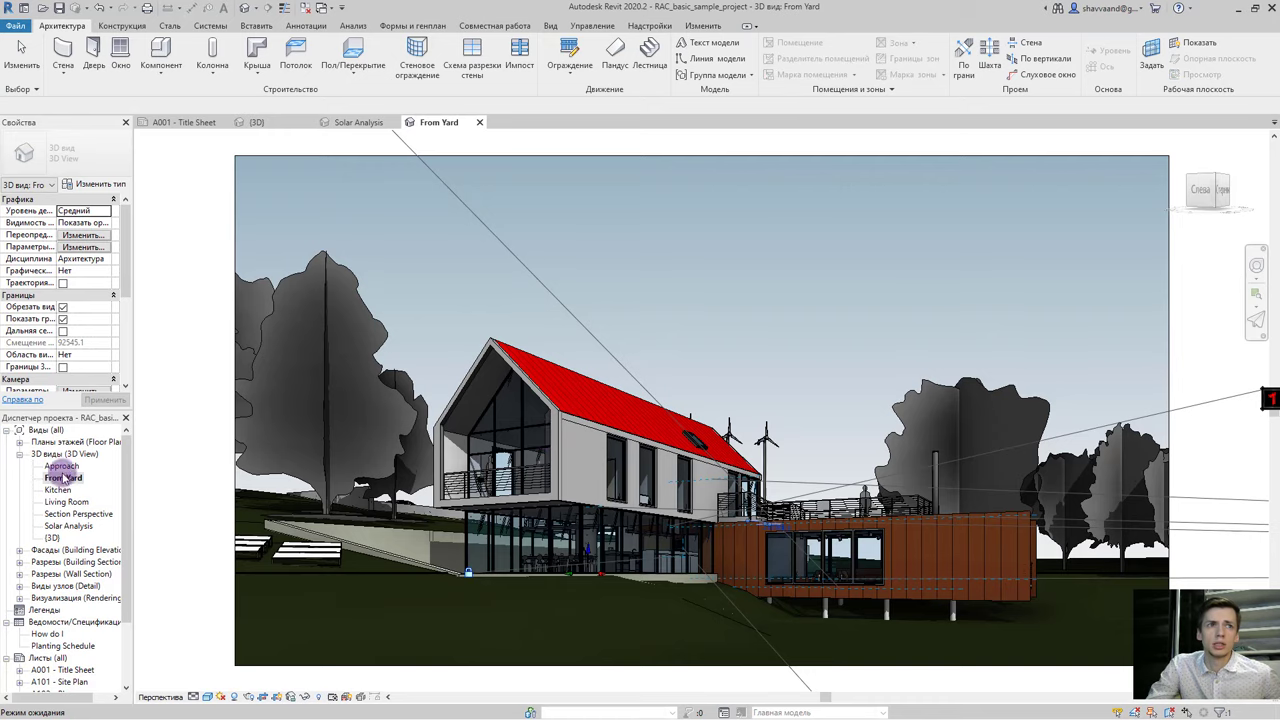
click(61, 478)
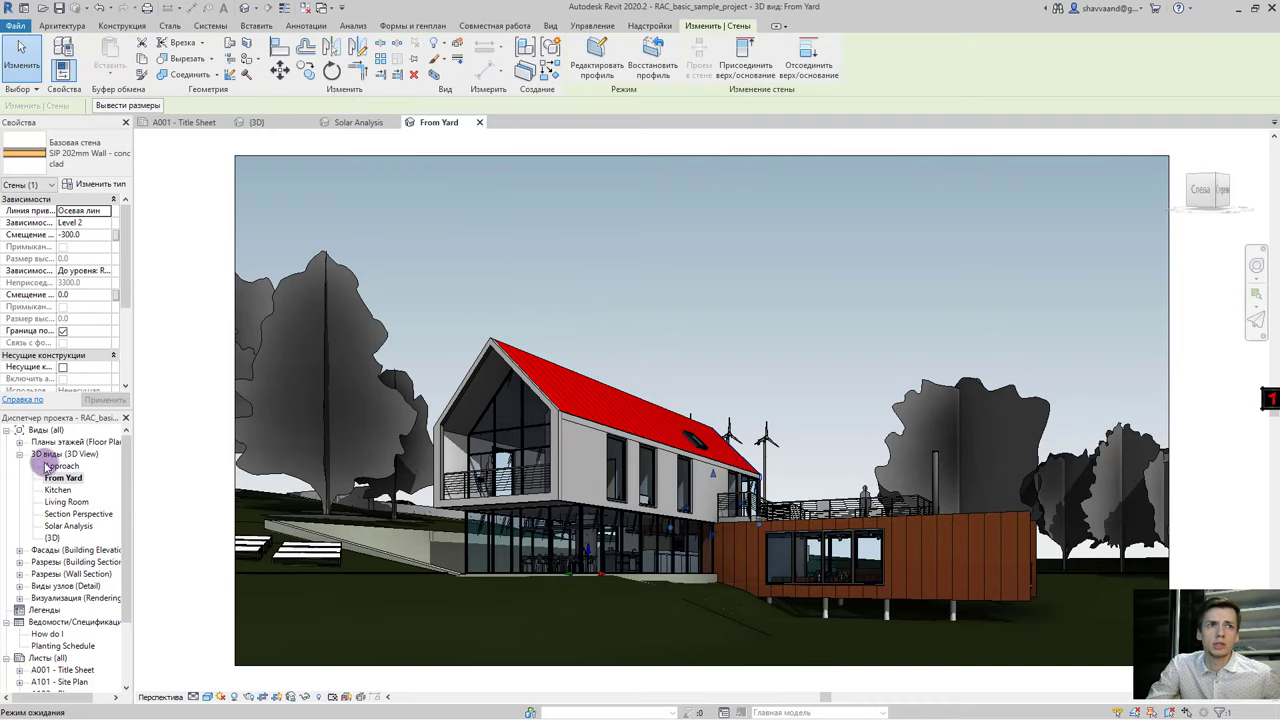
click(19, 442)
click(55, 466)
click(57, 467)
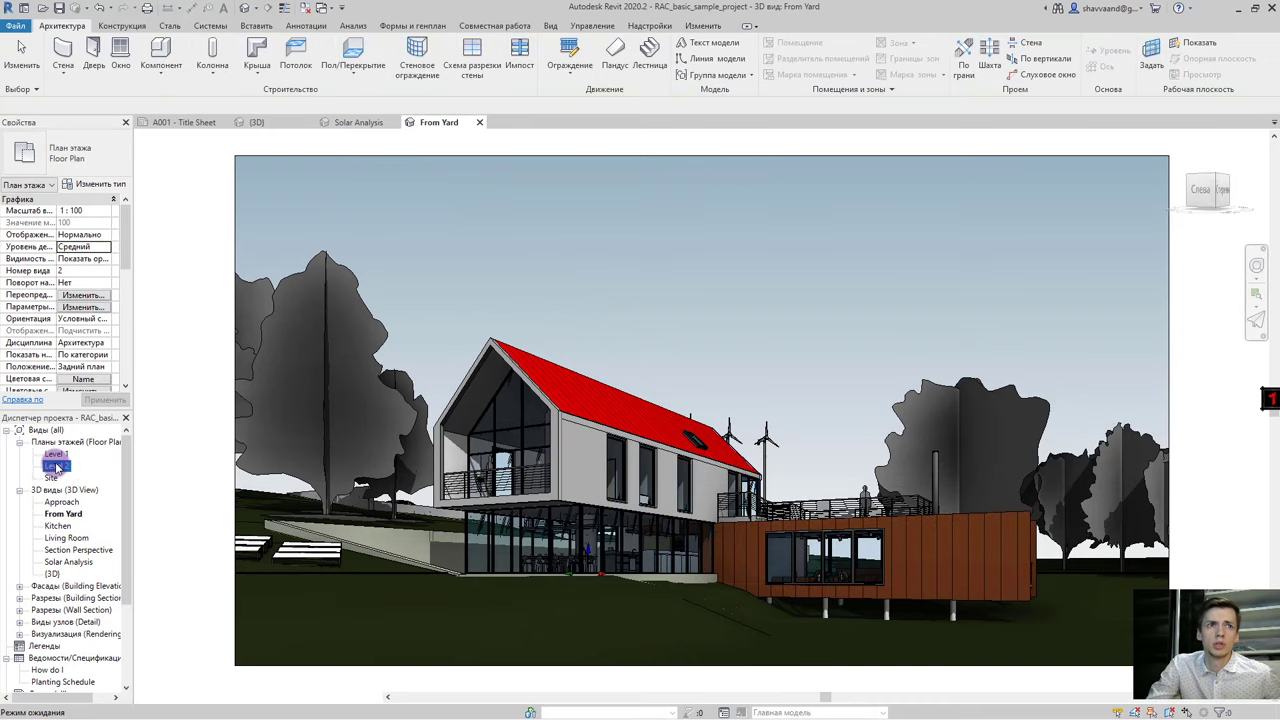
double_click(57, 467)
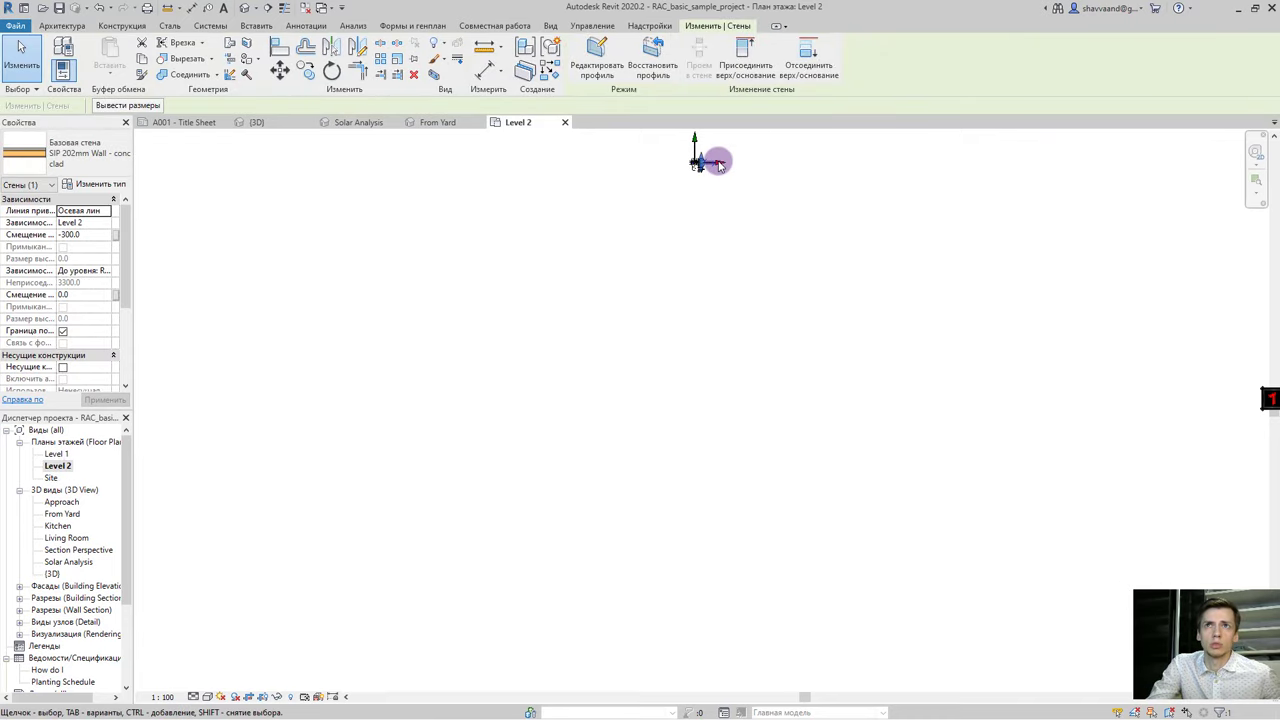
- Zoom and pan so the Level 2 plan and its room legend fill the window
scroll(700, 172, up, 3)
scroll(700, 175, up, 1)
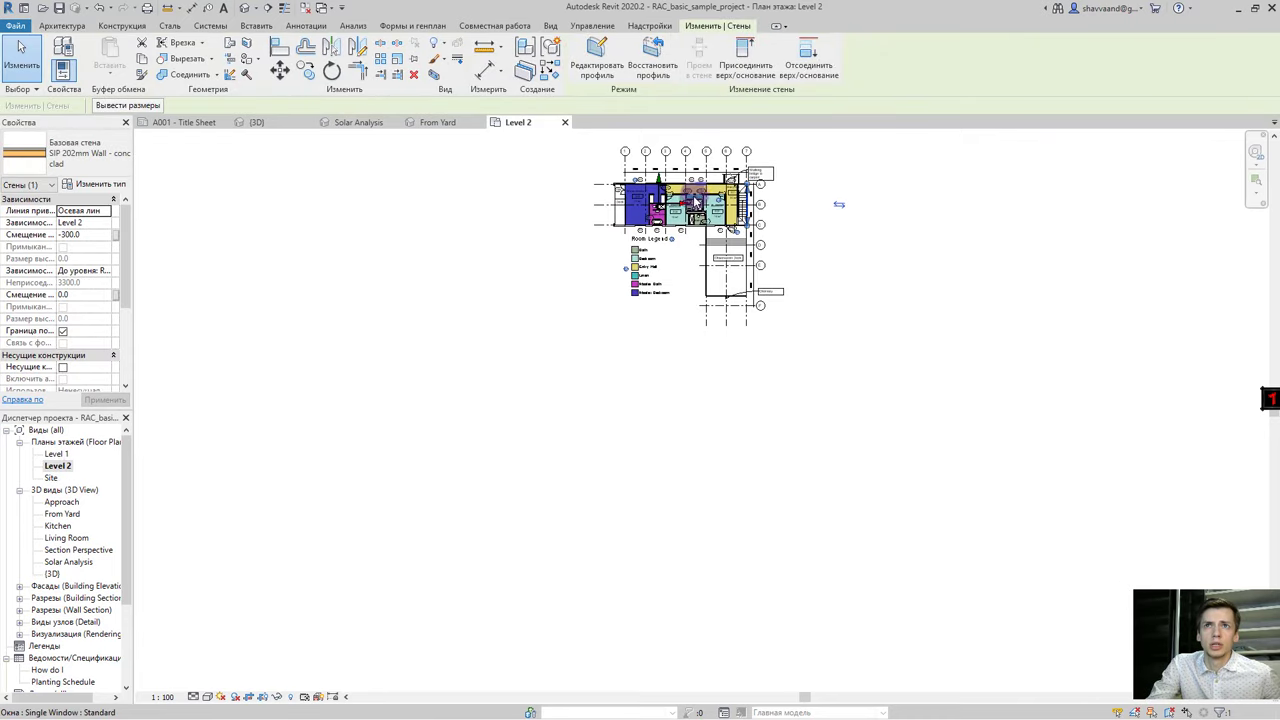
middle_drag(812, 208, 823, 303)
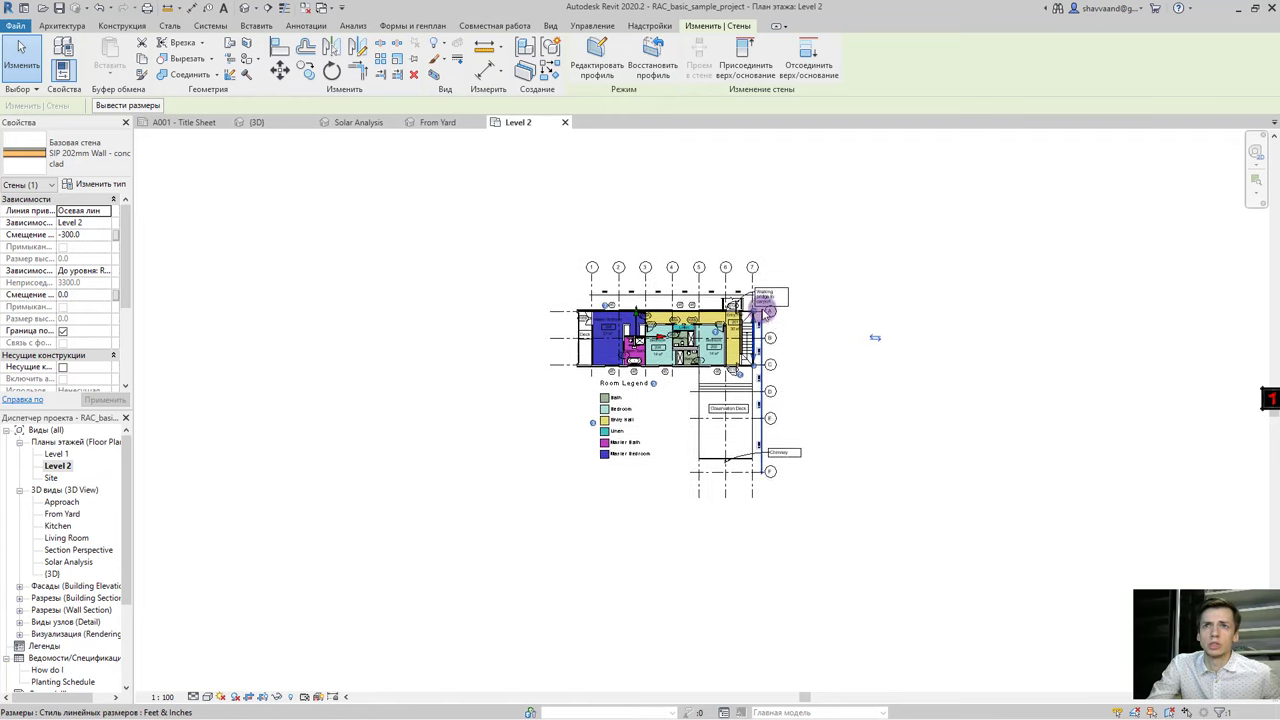
scroll(797, 303, up, 2)
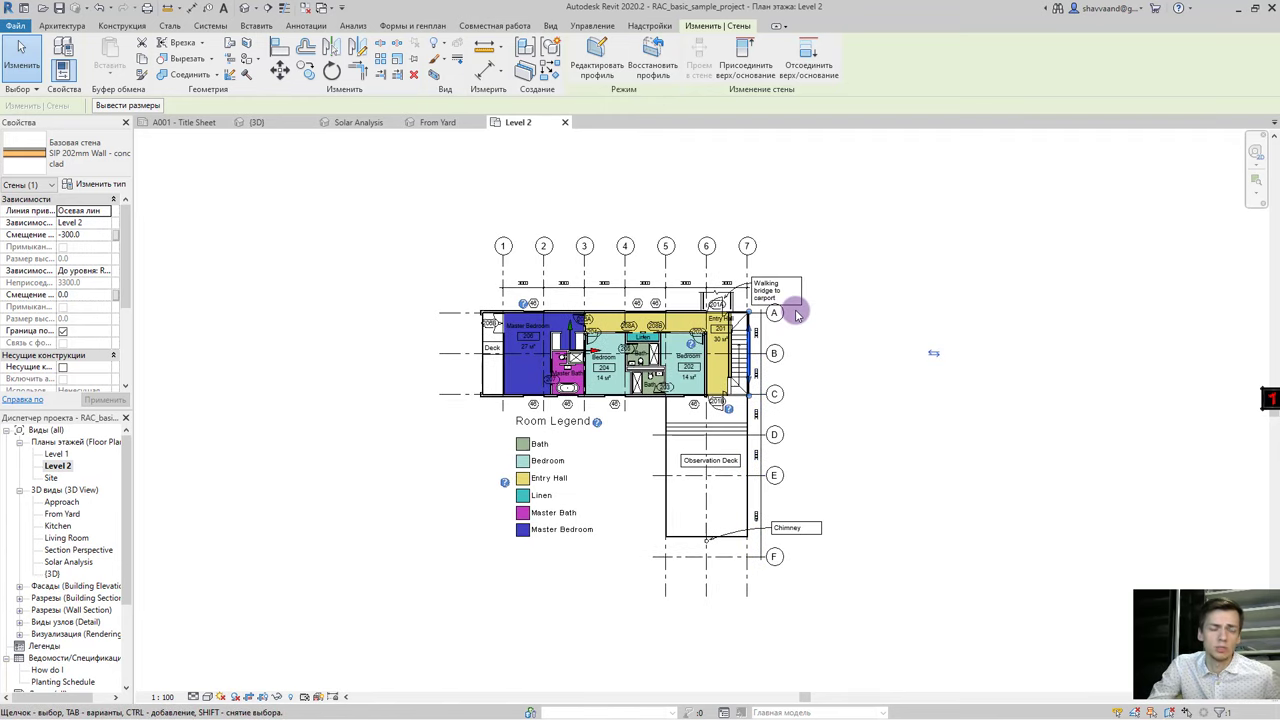